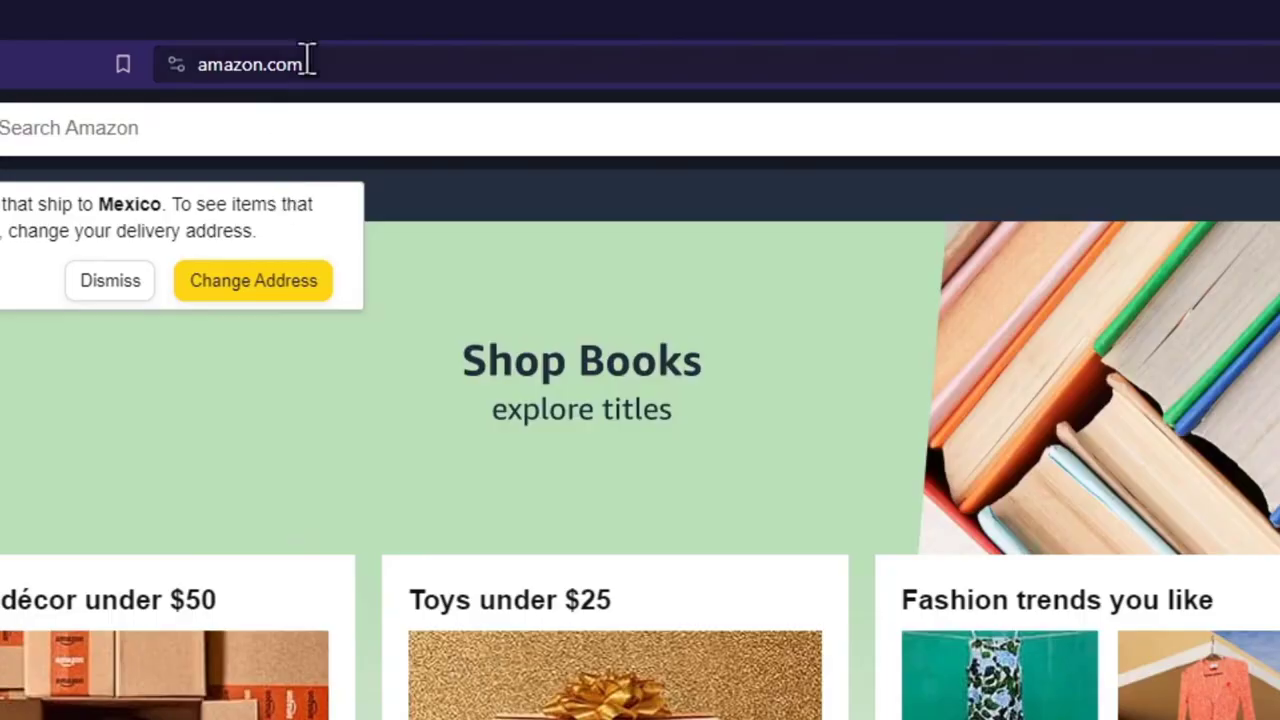
{"action": "left_click", "coordinate": [306, 62]}
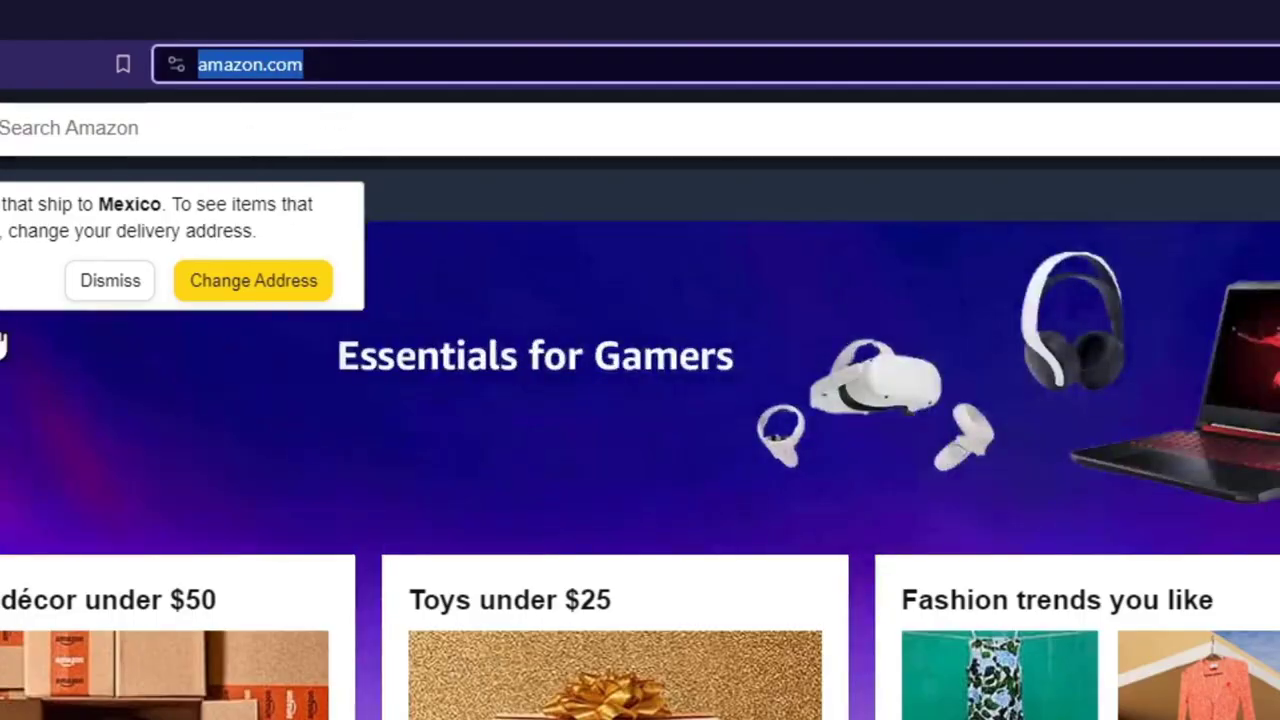
{"action": "key", "text": "Escape"}
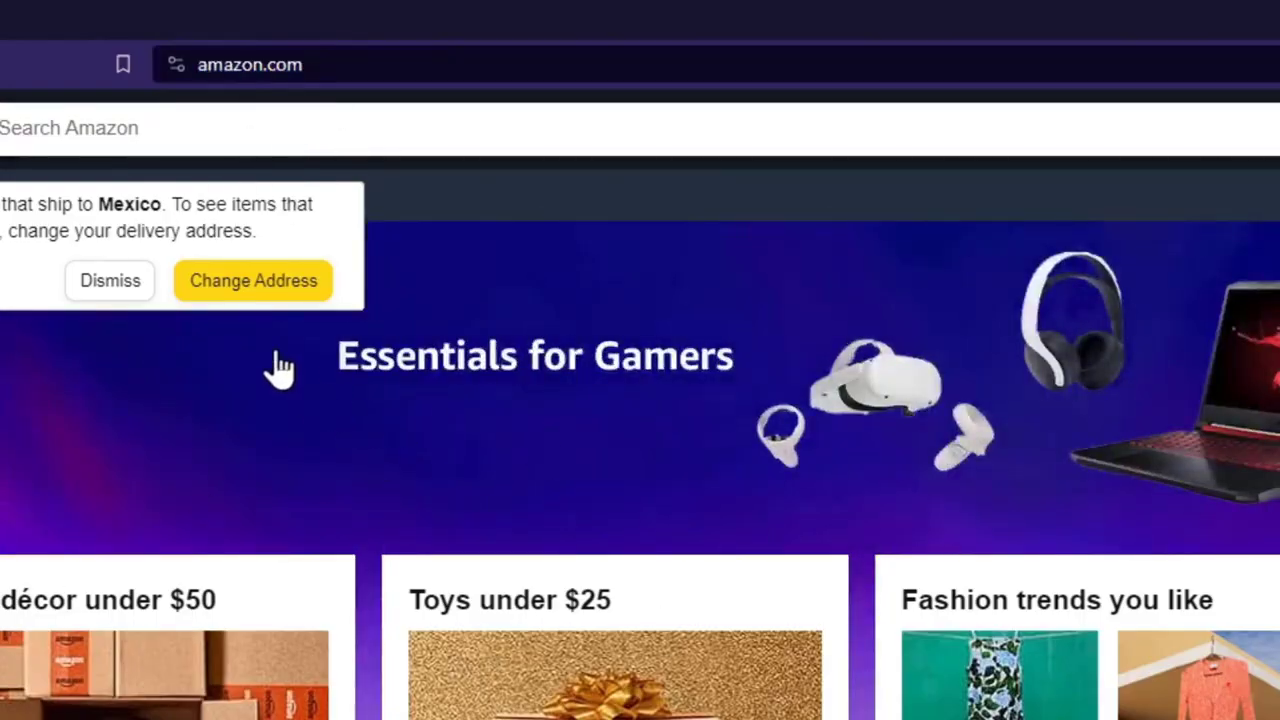
{"action": "scroll", "coordinate": [845, 612], "scroll_direction": "down", "scroll_amount": 8}
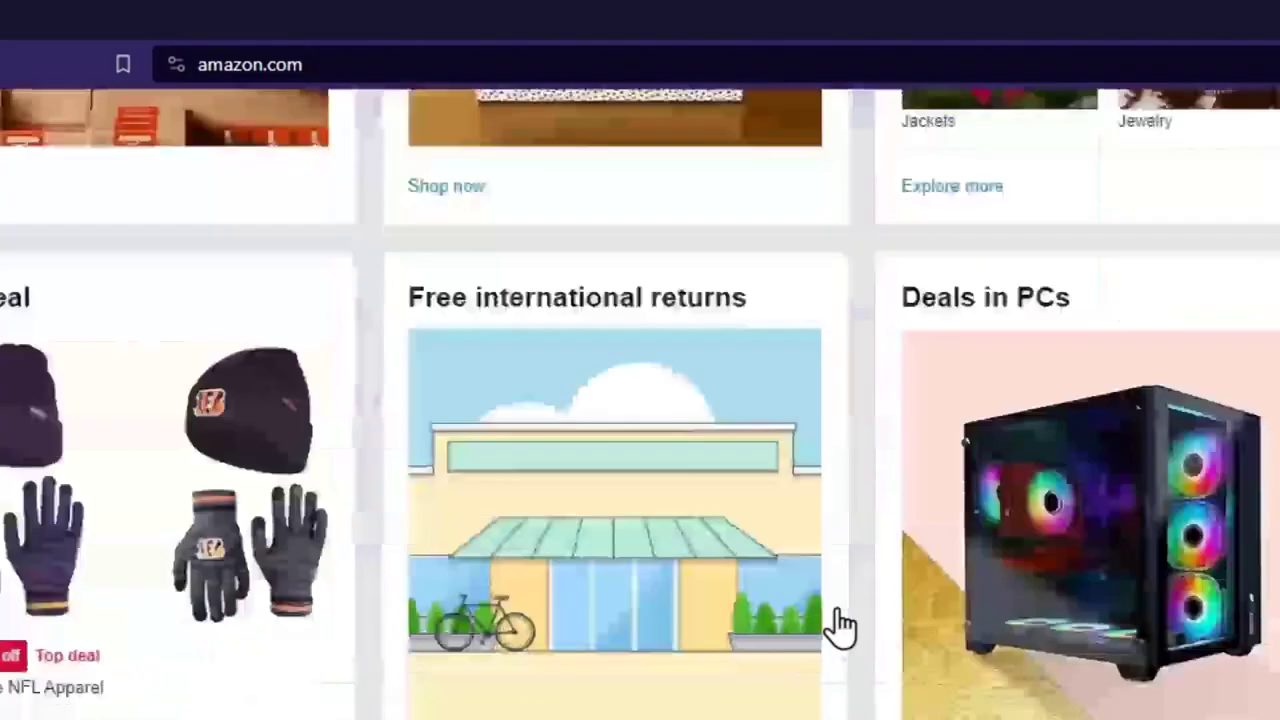
{"action": "scroll", "coordinate": [837, 625], "scroll_direction": "down", "scroll_amount": 6}
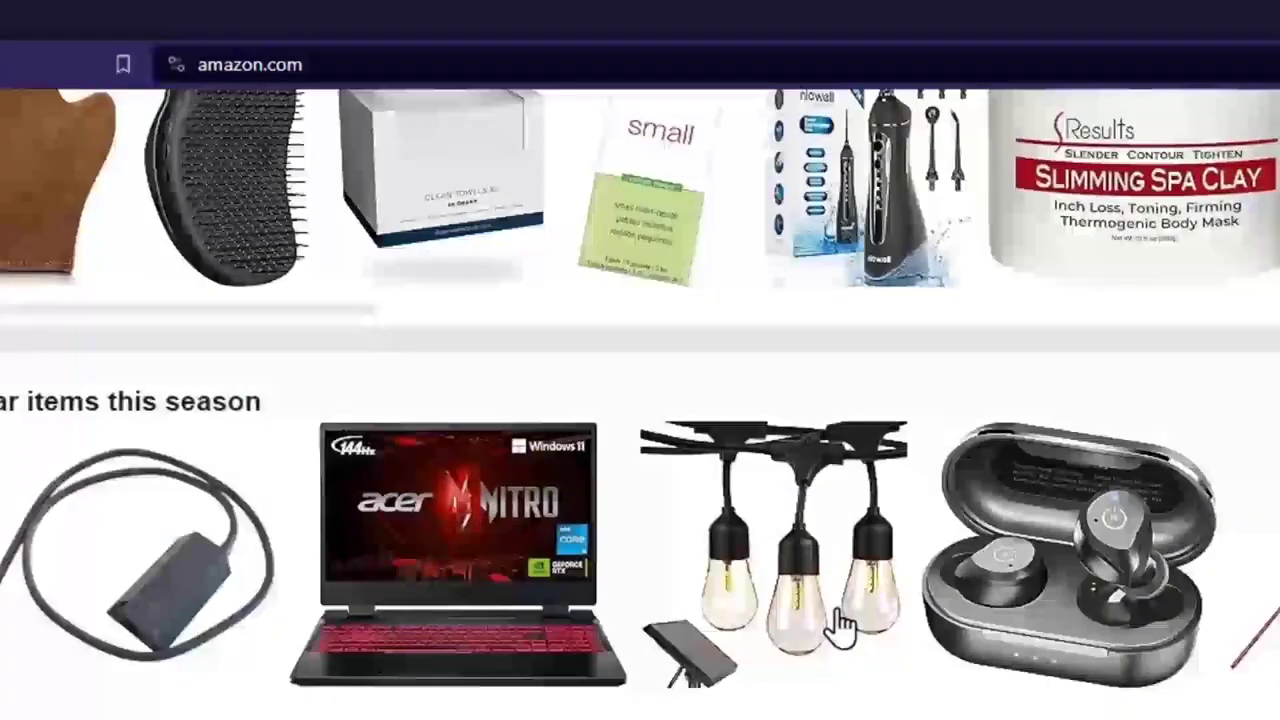
{"action": "scroll", "coordinate": [837, 625], "scroll_direction": "up", "scroll_amount": 12}
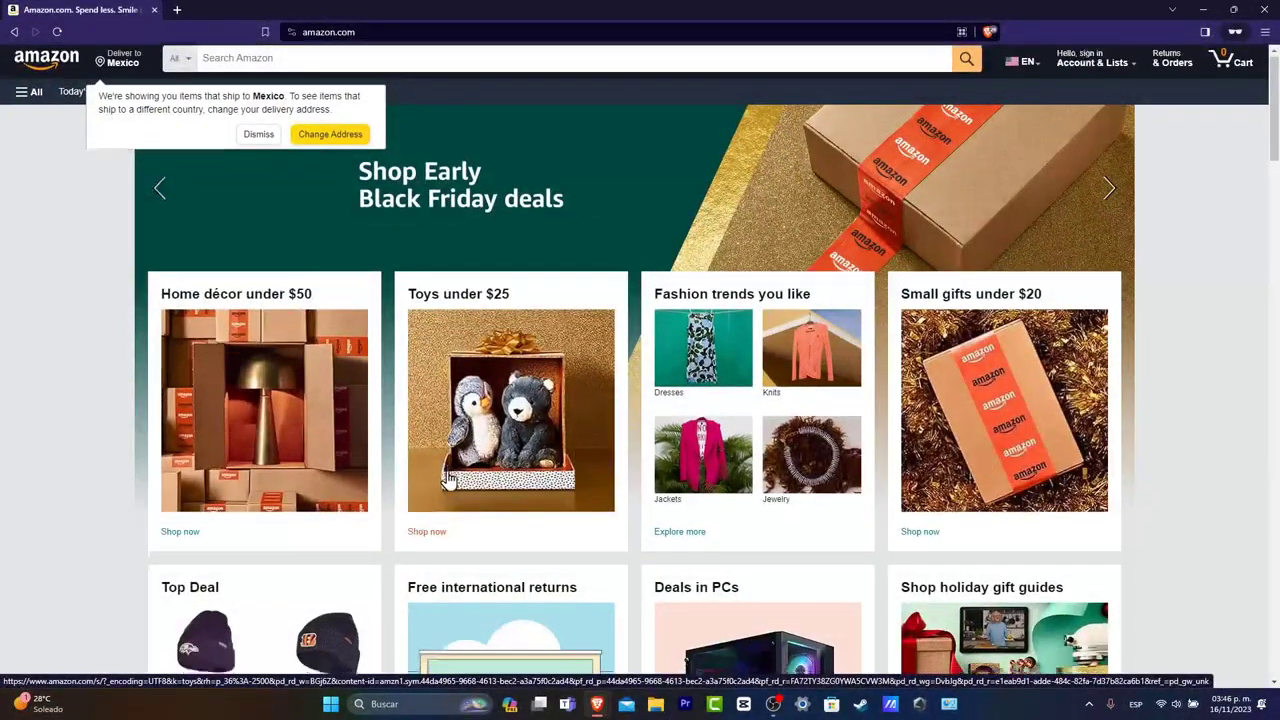
{"action": "scroll", "coordinate": [440, 480], "scroll_direction": "down", "scroll_amount": 2}
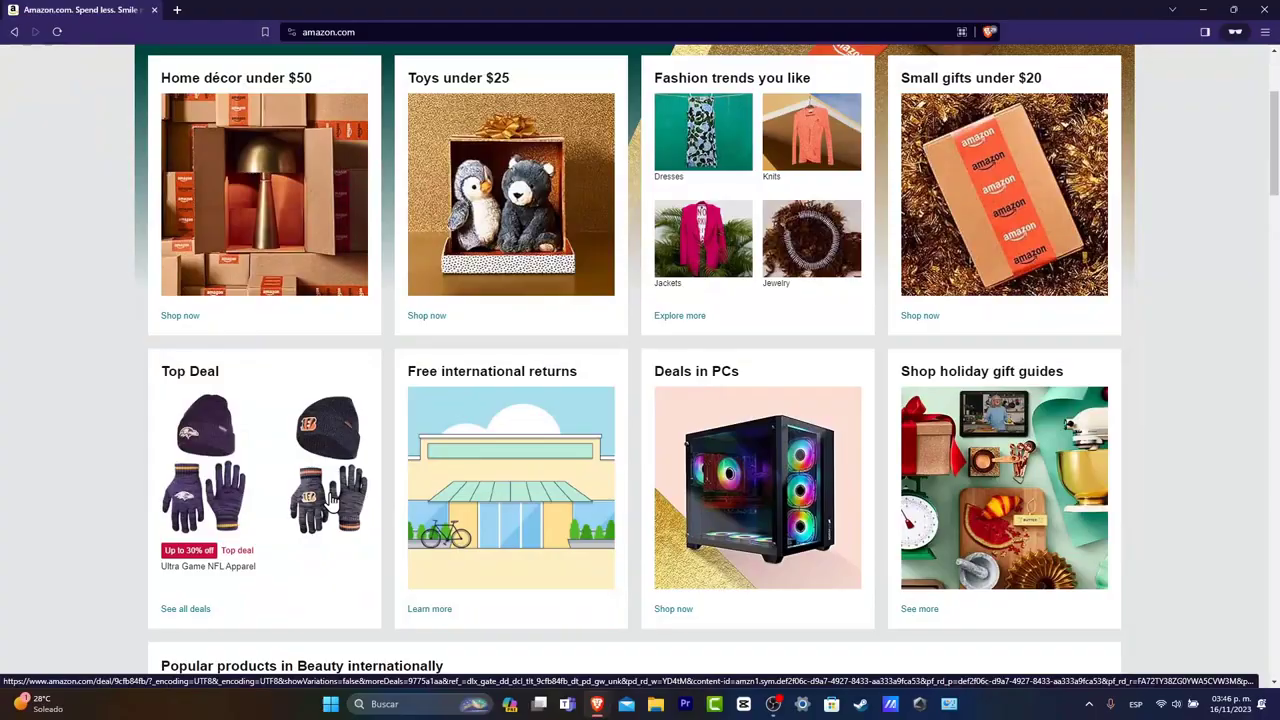
{"action": "scroll", "coordinate": [700, 400], "scroll_direction": "up", "scroll_amount": 2}
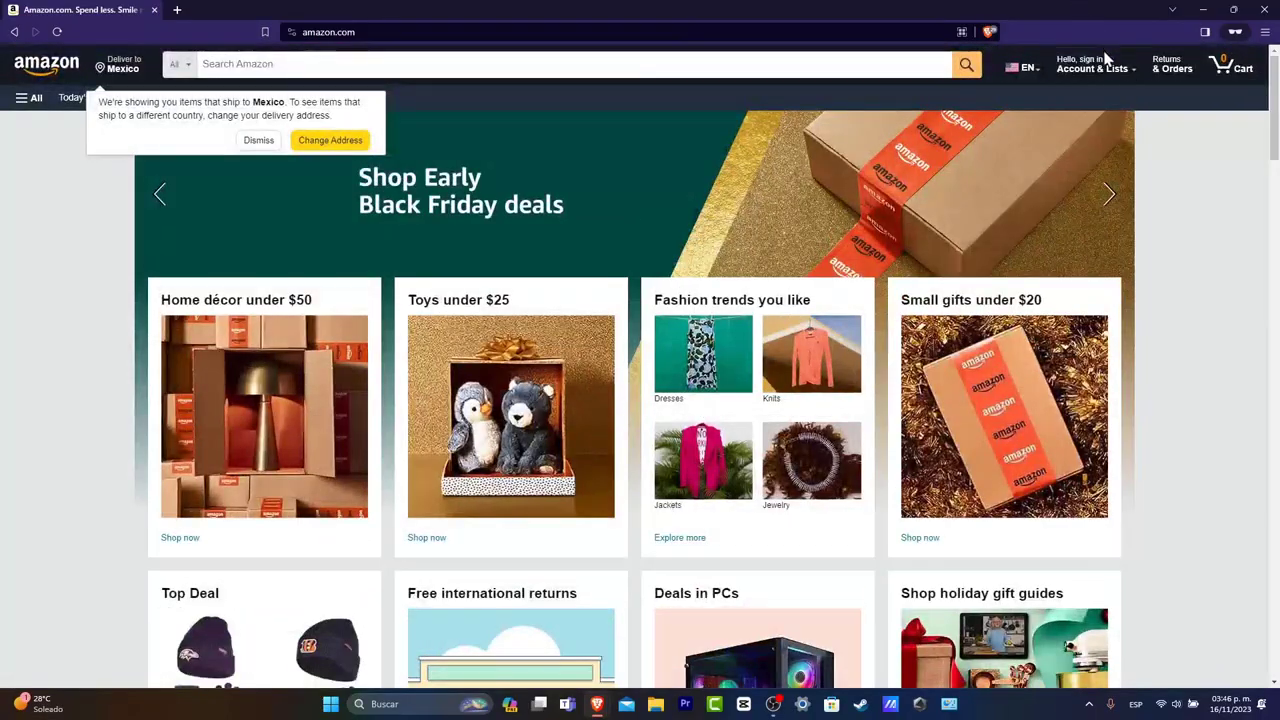
Start a new Amazon account and enter the account holder's name.
{"action": "mouse_move", "coordinate": [1108, 68]}
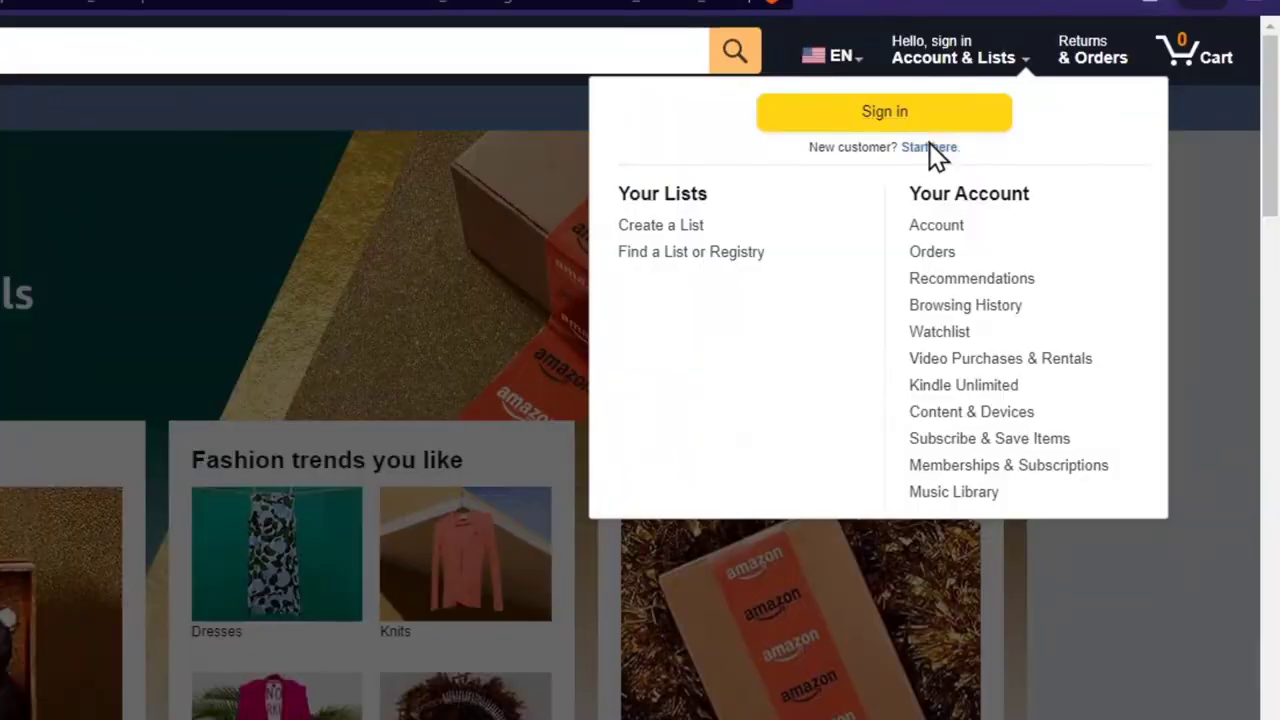
{"action": "left_click", "coordinate": [930, 148]}
{"action": "left_click", "coordinate": [132, 204]}
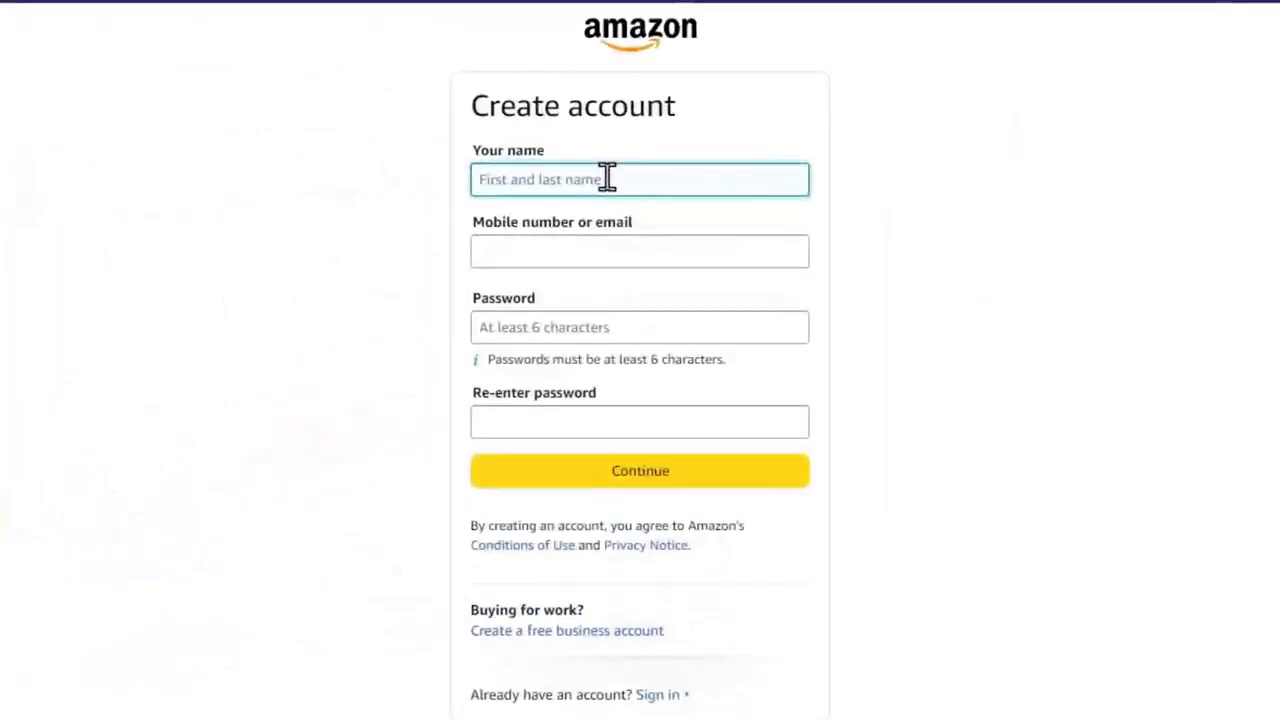
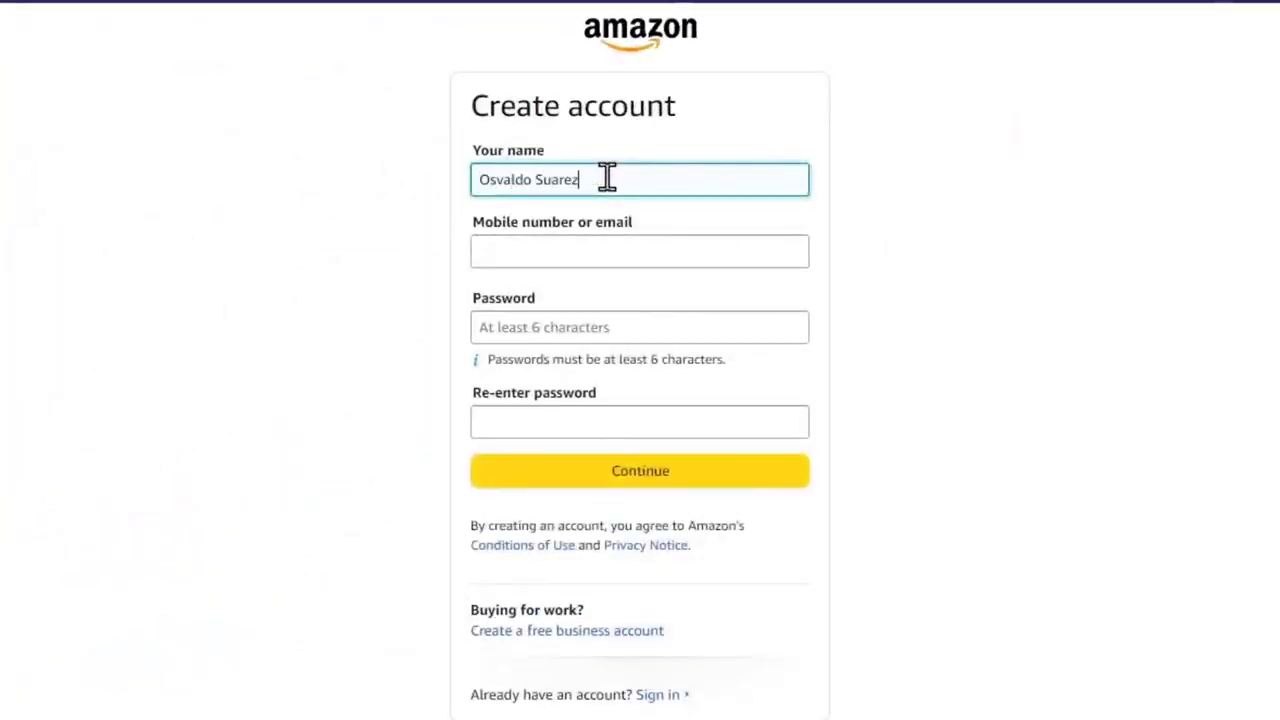
Fill in the account's email address using the saved suggestion.
{"action": "left_click", "coordinate": [594, 243]}
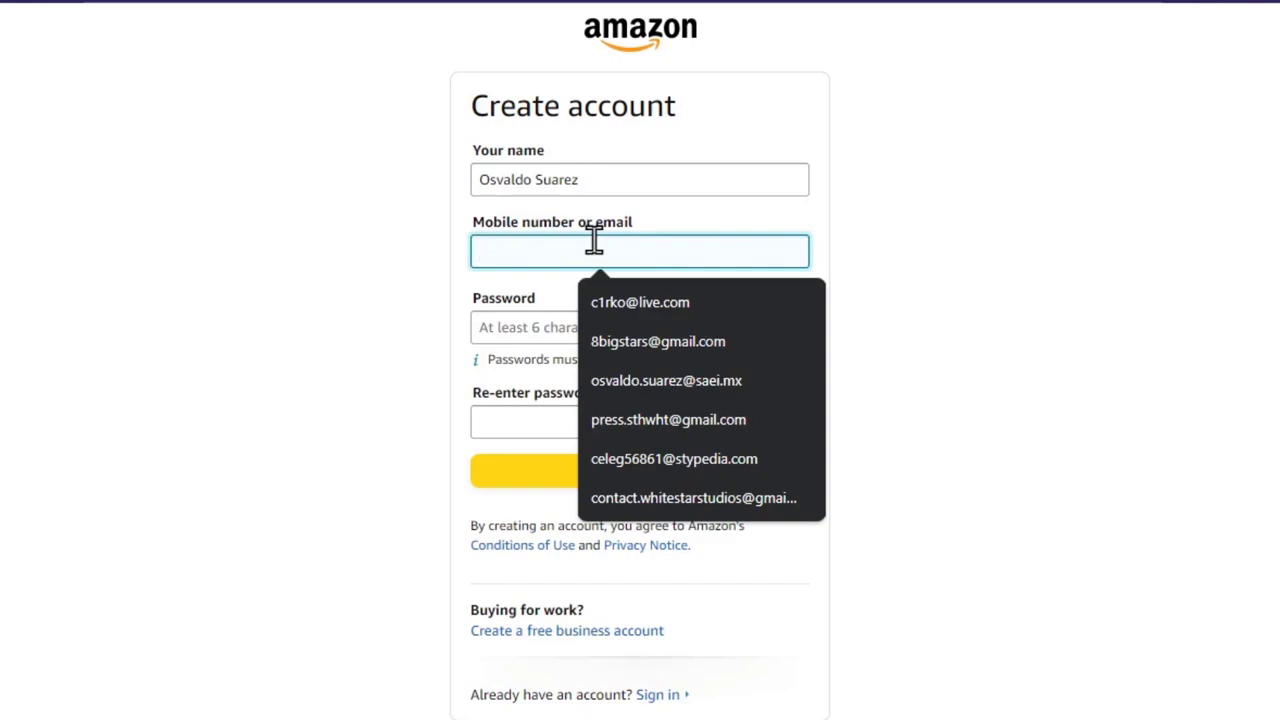
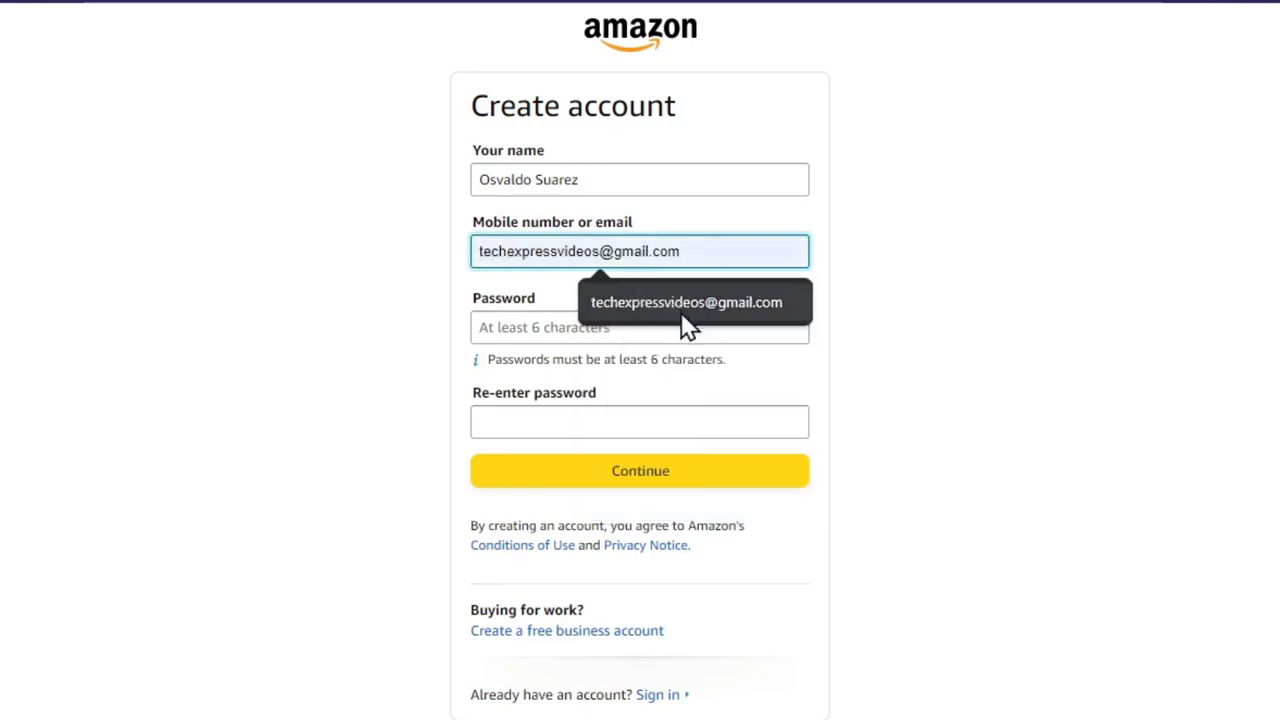
{"action": "left_click", "coordinate": [680, 312]}
Enter the password, confirm it in Re-enter password, and submit for email verification.
{"action": "left_click", "coordinate": [680, 311]}
{"action": "type", "text": "*"}
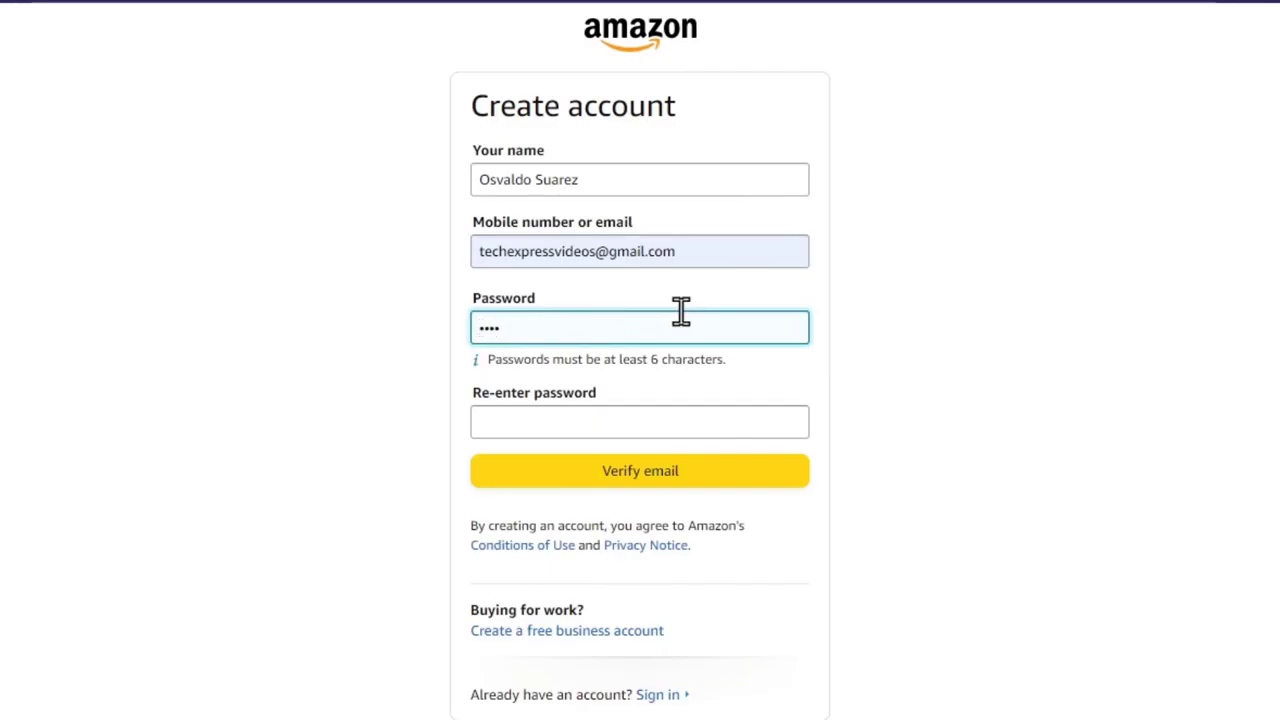
{"action": "key", "text": "BackSpace"}
{"action": "key", "text": "BackSpace"}
{"action": "key", "text": "BackSpace"}
{"action": "type", "text": "*"}
{"action": "left_click", "coordinate": [1100, 336]}
{"action": "left_click", "coordinate": [637, 421]}
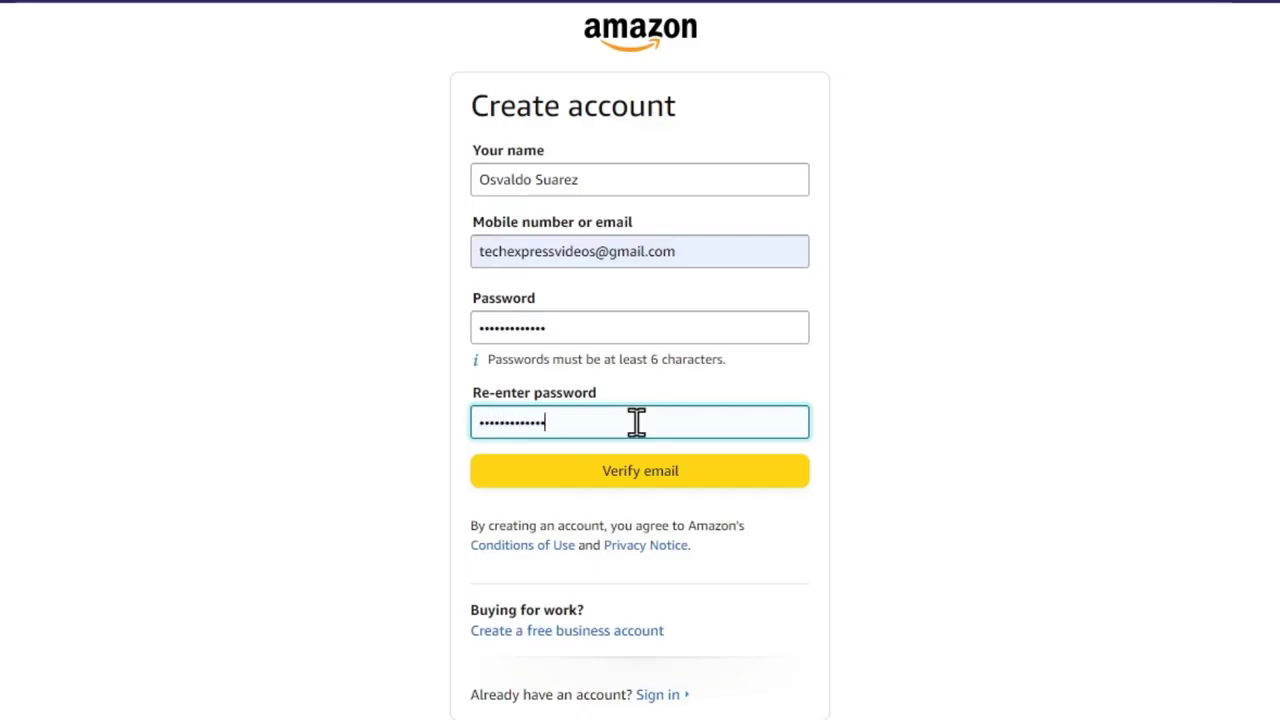
{"action": "left_click", "coordinate": [651, 451]}
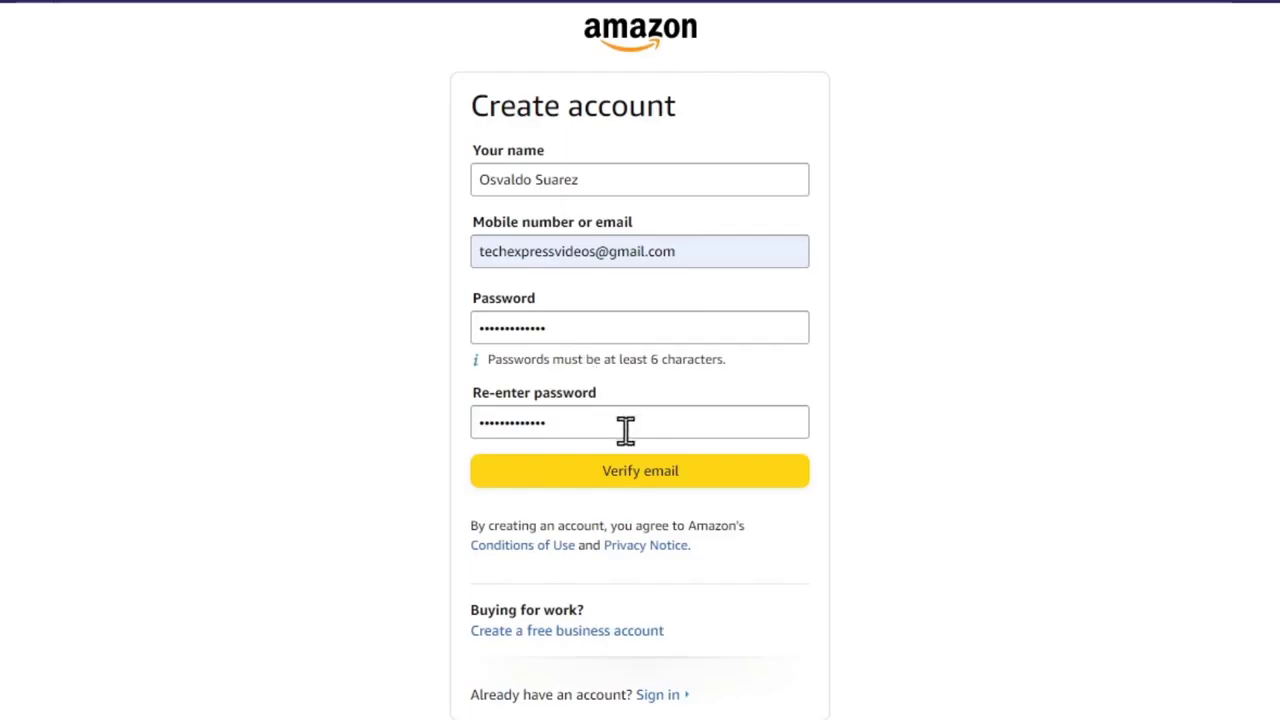
{"action": "left_click", "coordinate": [663, 479]}
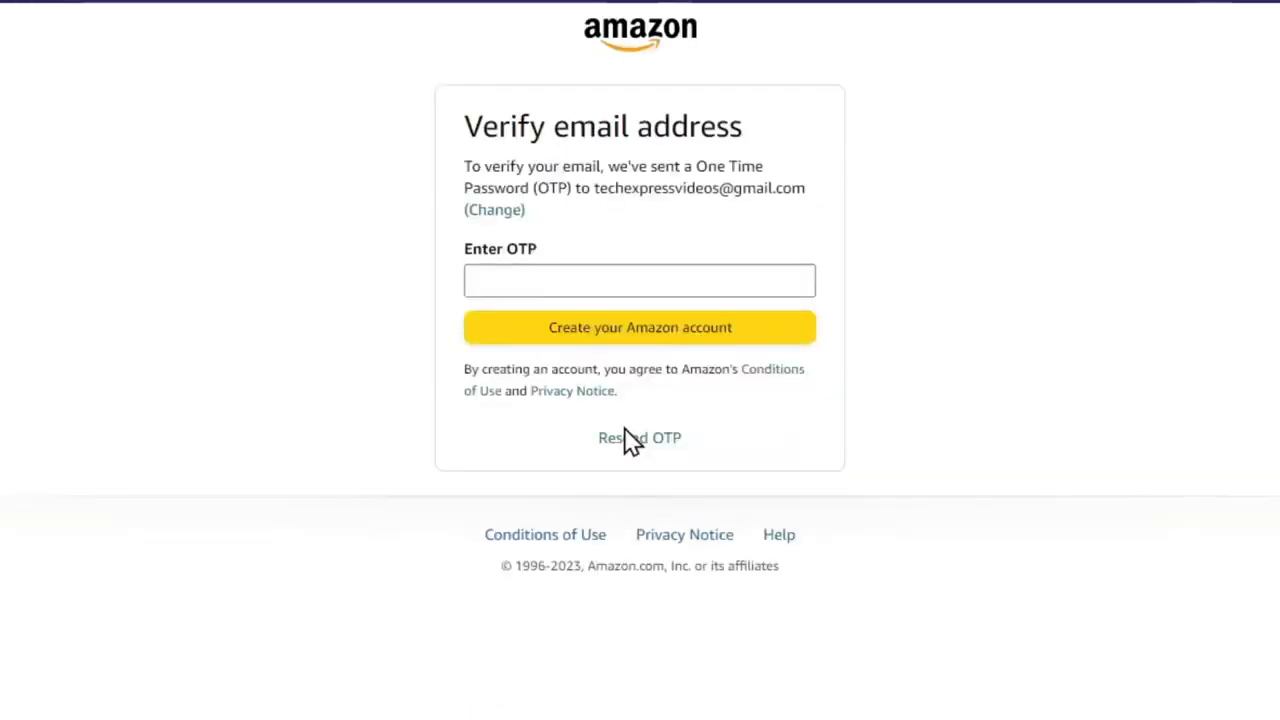
Put focus in the Enter OTP field on the Verify email address page.
{"action": "left_click", "coordinate": [575, 276]}
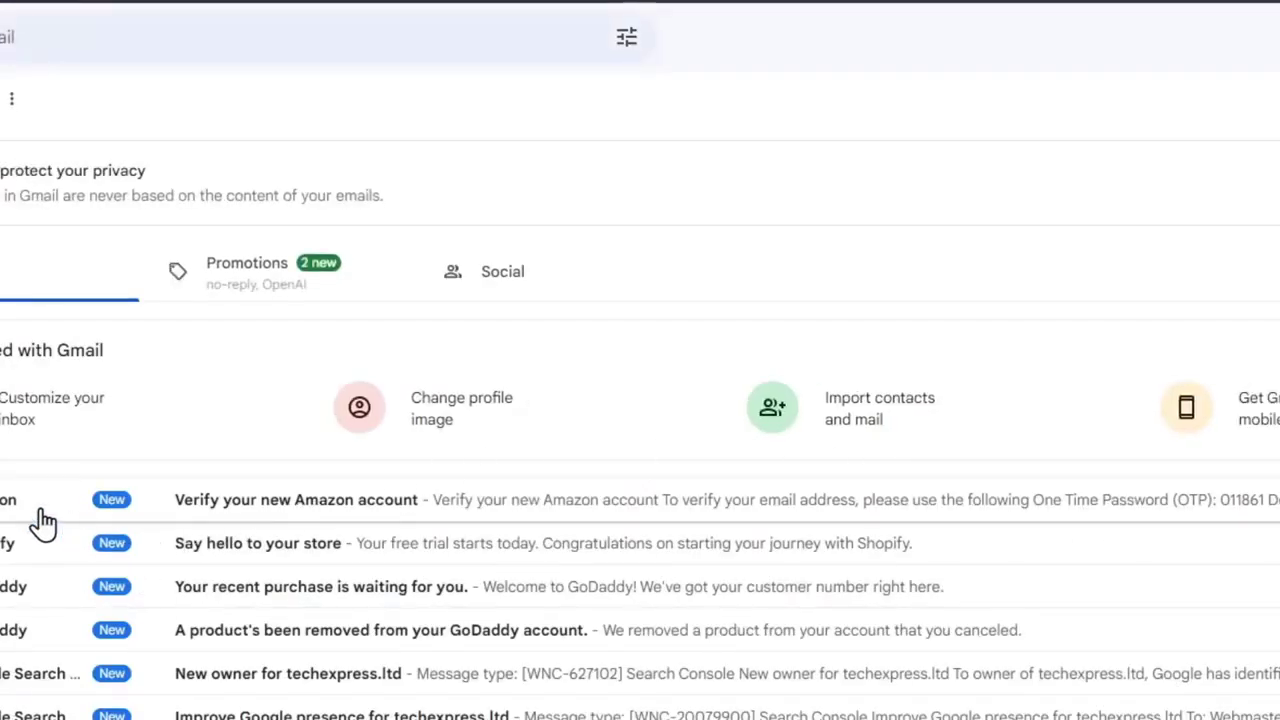
Open the 'Verify your new Amazon account' email and select its one-time code.
{"action": "left_click", "coordinate": [234, 505]}
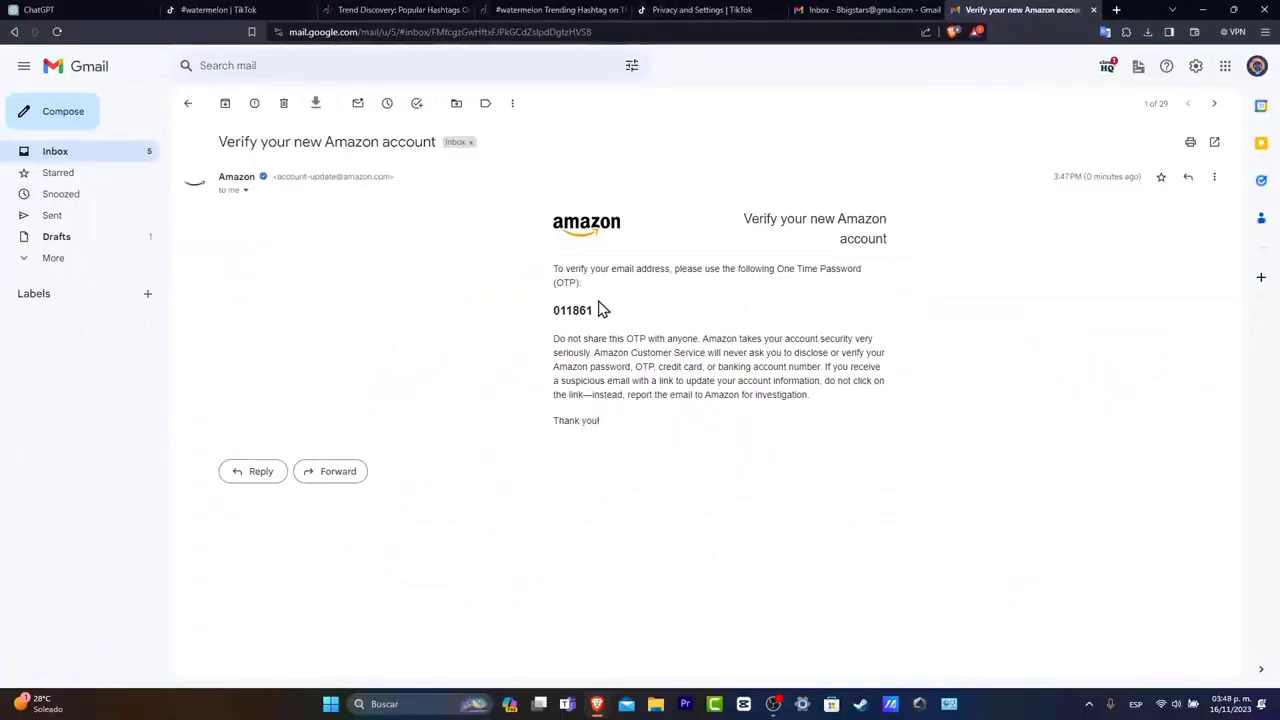
{"action": "double_click", "coordinate": [567, 310]}
{"action": "key", "text": "ctrl+c"}
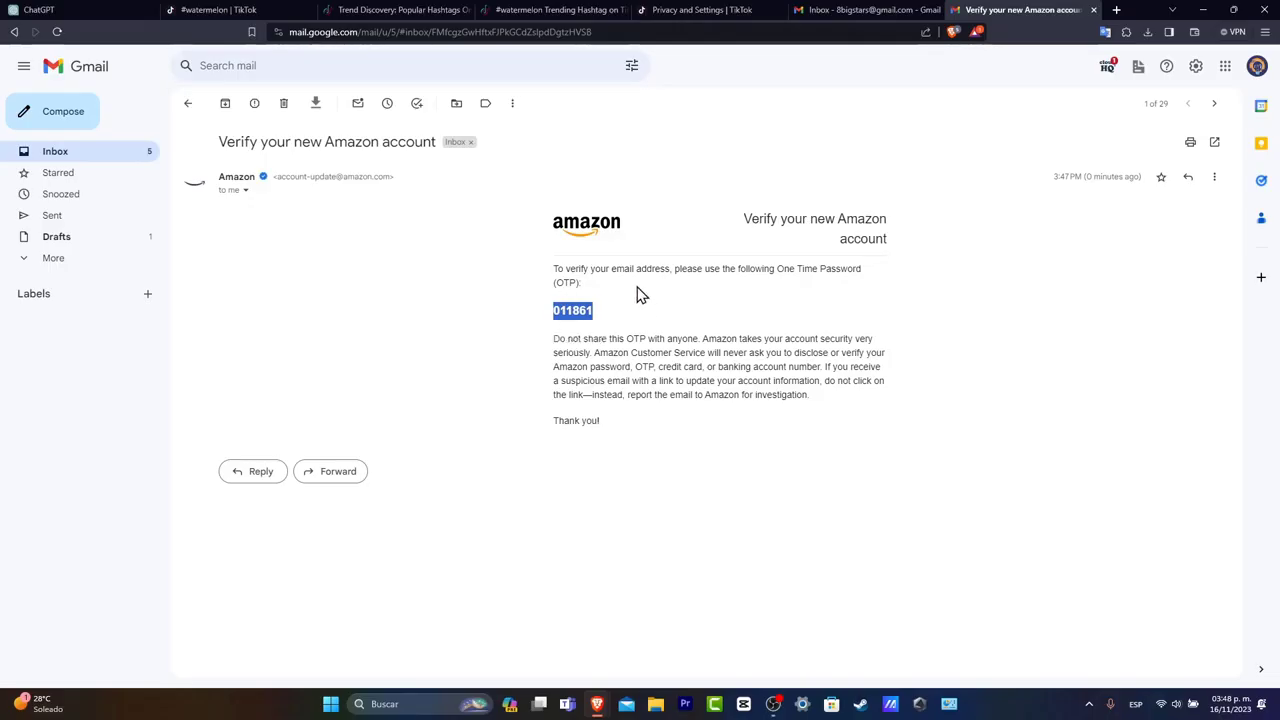
Paste the copied code into the OTP field, create the account, and open Your Account.
{"action": "mouse_move", "coordinate": [609, 707]}
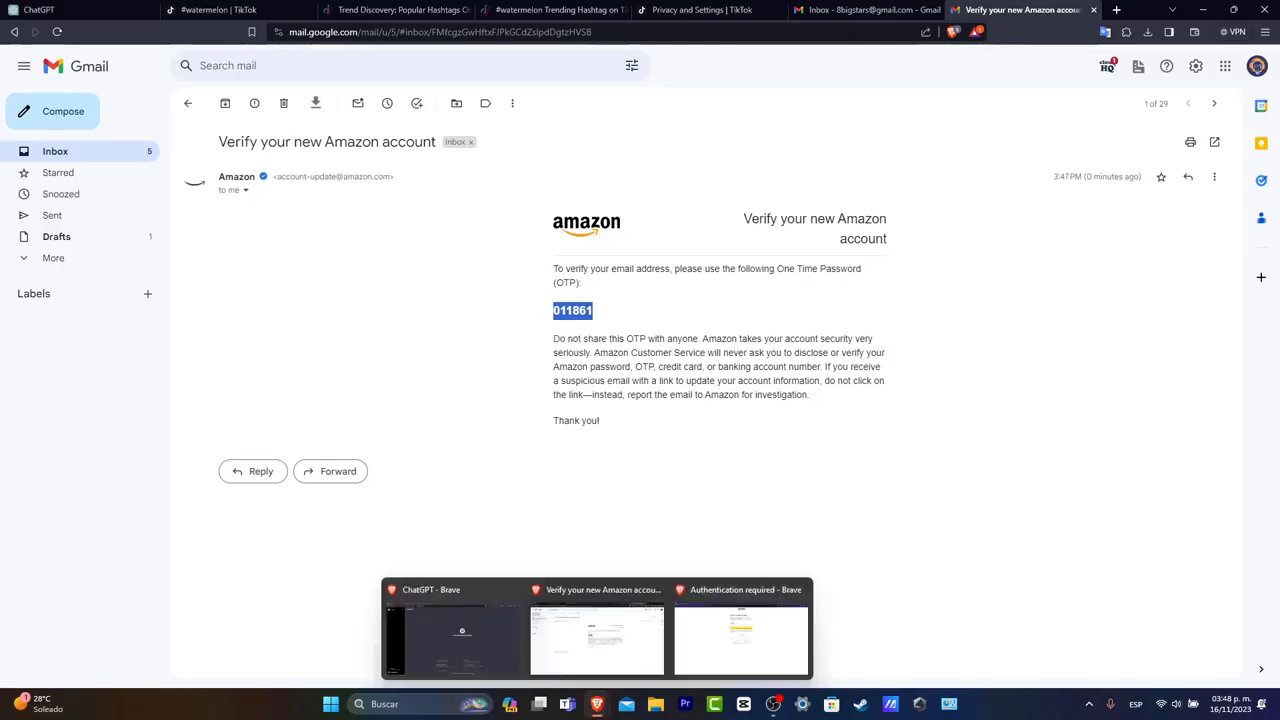
{"action": "left_click", "coordinate": [752, 630]}
{"action": "left_click", "coordinate": [633, 216]}
{"action": "key", "text": "ctrl+v"}
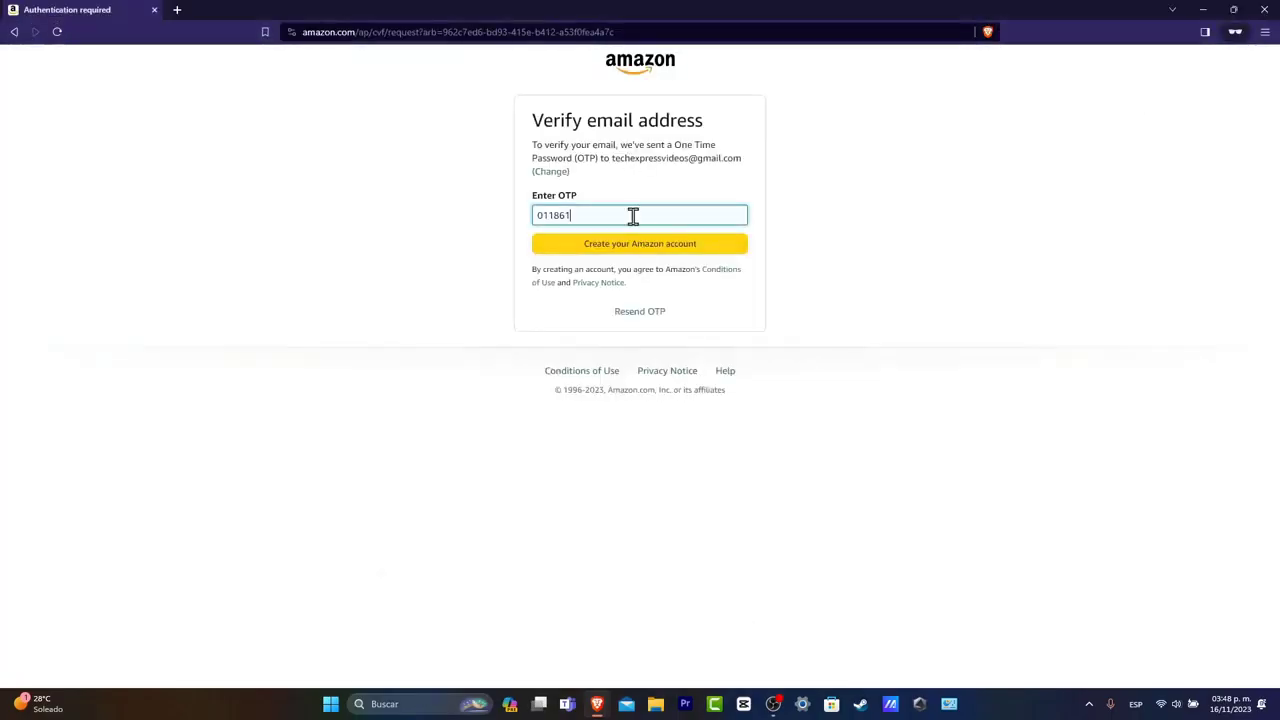
{"action": "left_click", "coordinate": [667, 250]}
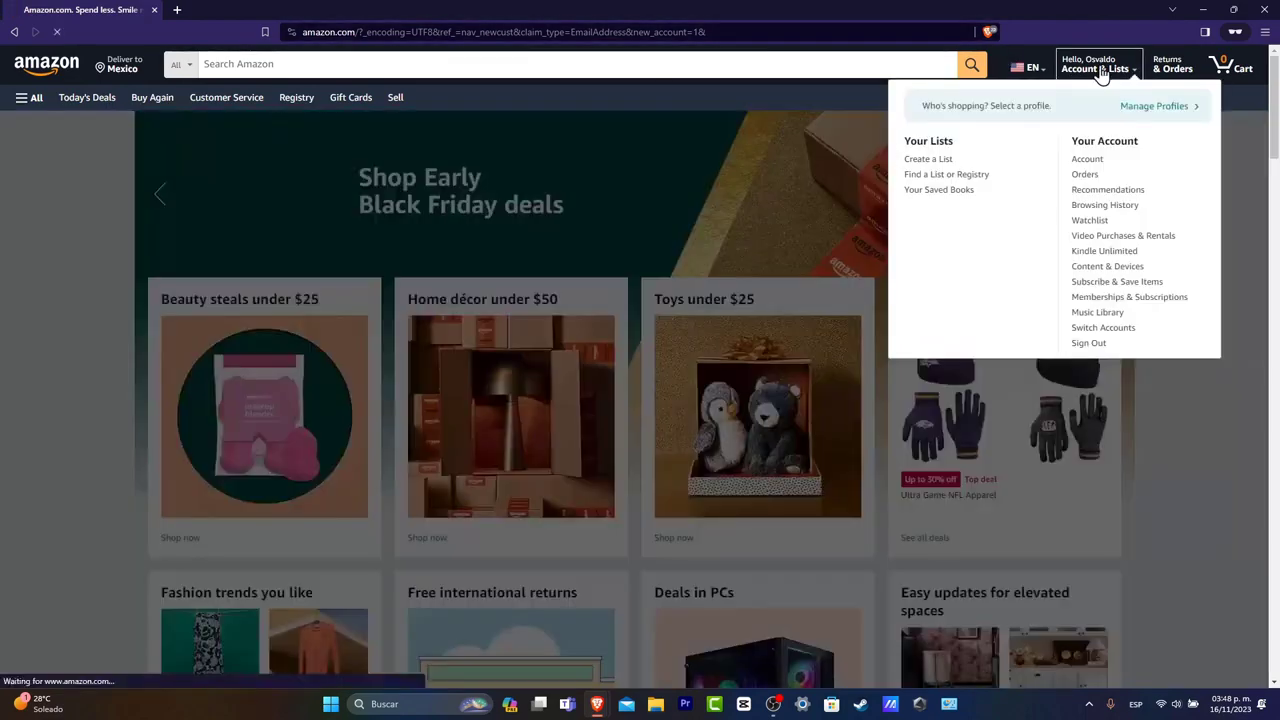
{"action": "left_click", "coordinate": [1100, 70]}
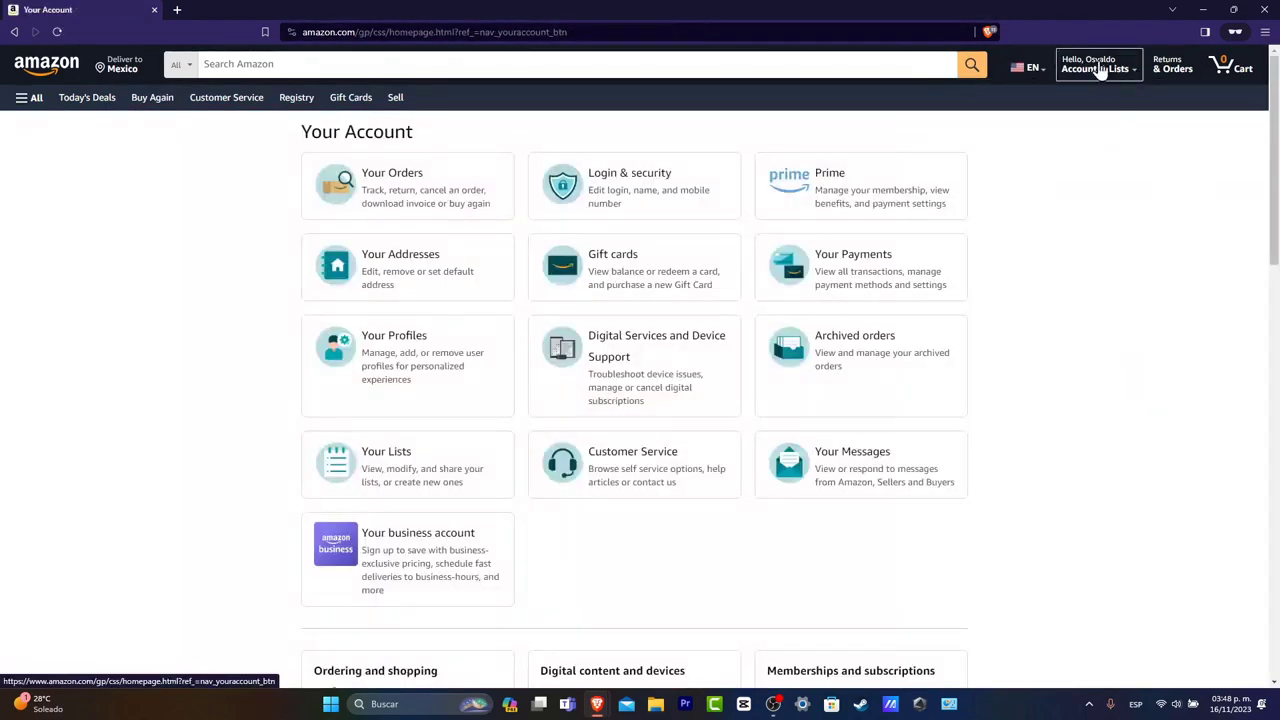
{"action": "mouse_move", "coordinate": [1100, 74]}
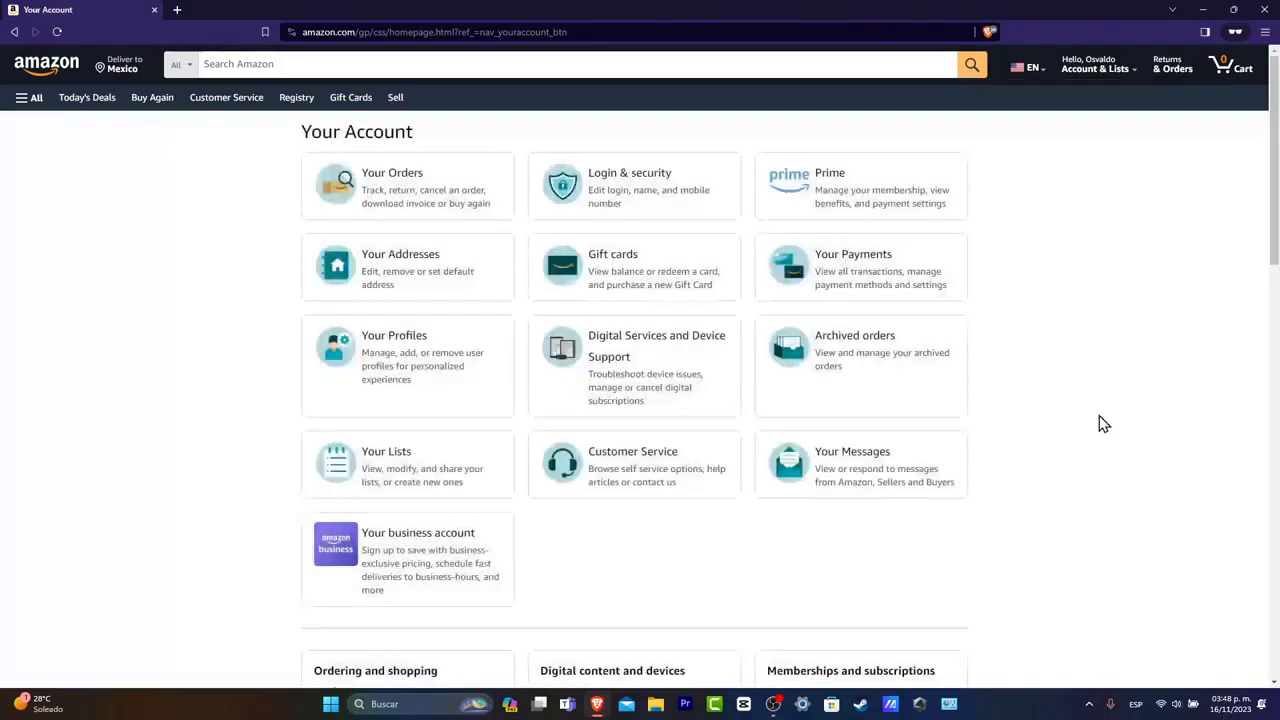
Search for 'nfl' from the home page and open the Ultra Game Varsity Coaches Jacket listing.
{"action": "left_click", "coordinate": [47, 70]}
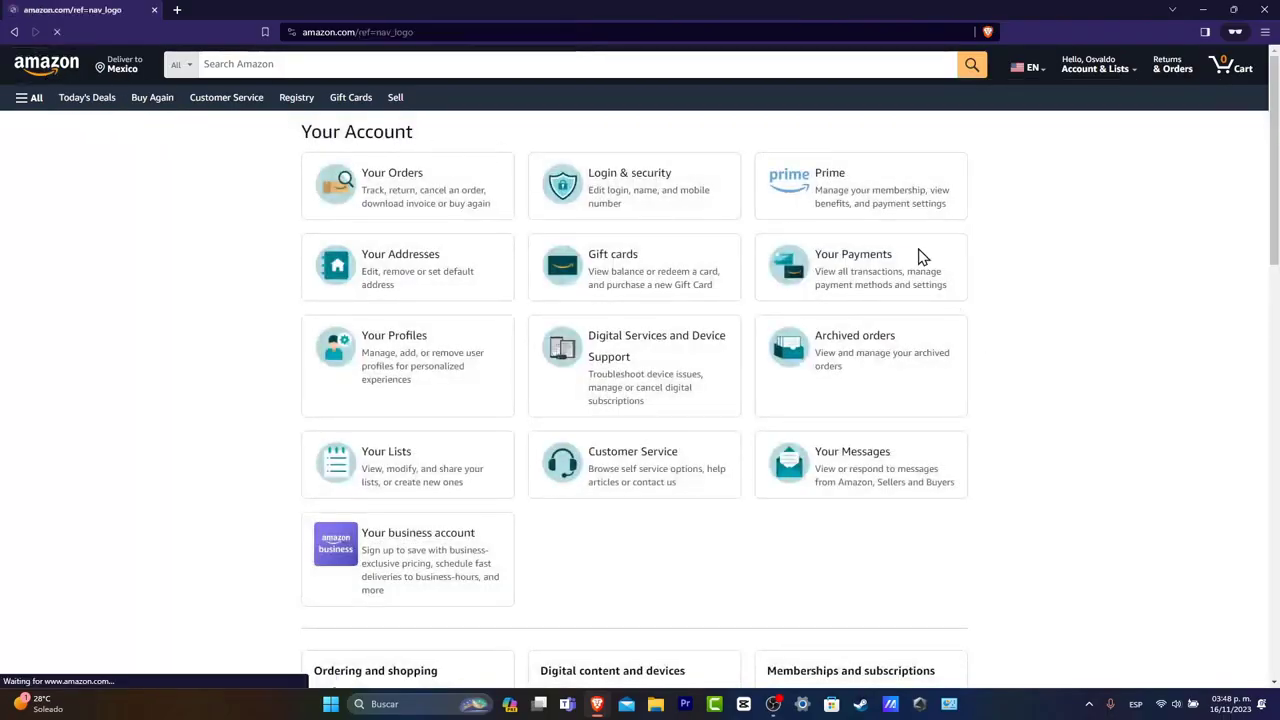
{"action": "scroll", "coordinate": [1160, 345], "scroll_direction": "down", "scroll_amount": 10}
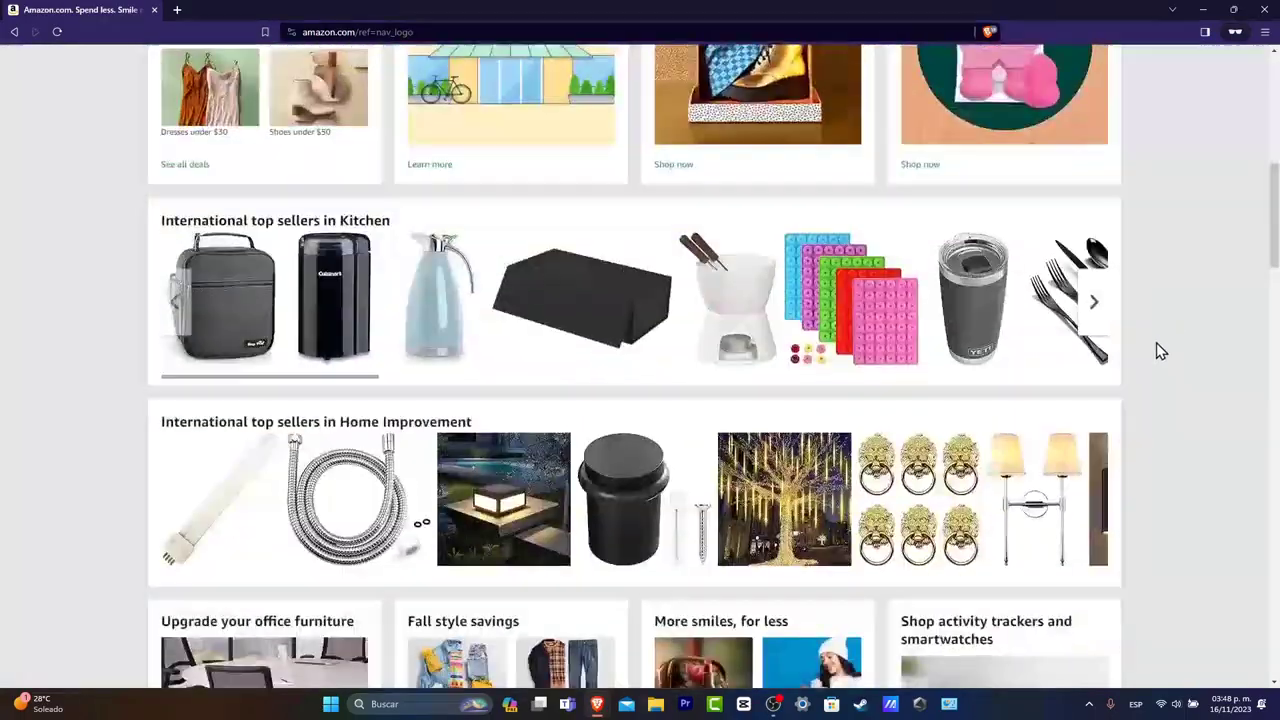
{"action": "scroll", "coordinate": [1157, 350], "scroll_direction": "down", "scroll_amount": 5}
{"action": "scroll", "coordinate": [1148, 389], "scroll_direction": "up", "scroll_amount": 15}
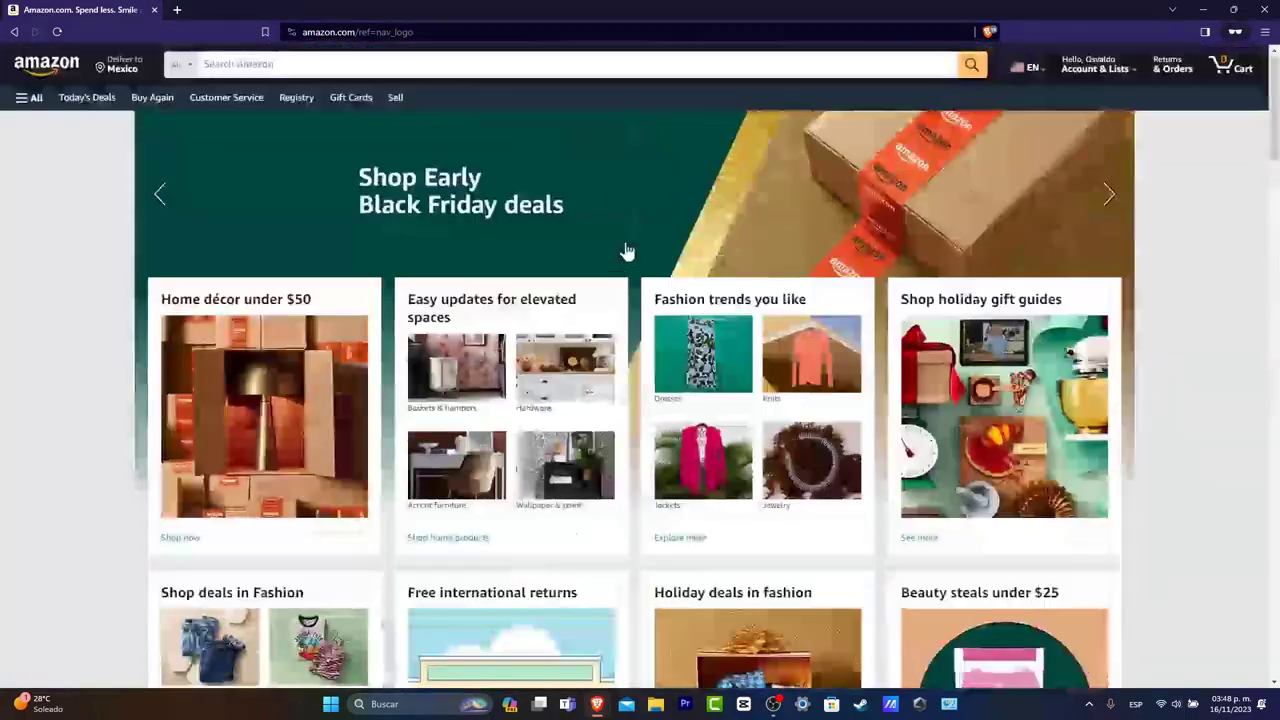
{"action": "left_click", "coordinate": [569, 68]}
{"action": "type", "text": "nfl"}
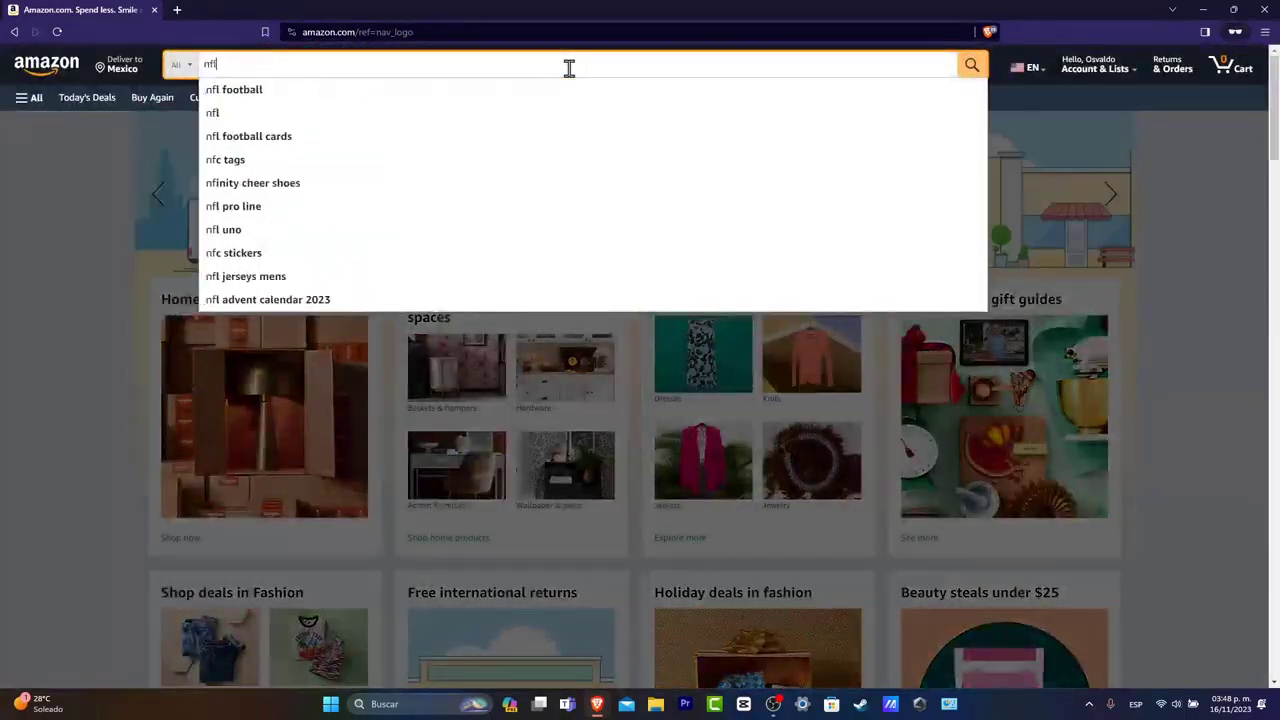
{"action": "key", "text": "Return"}
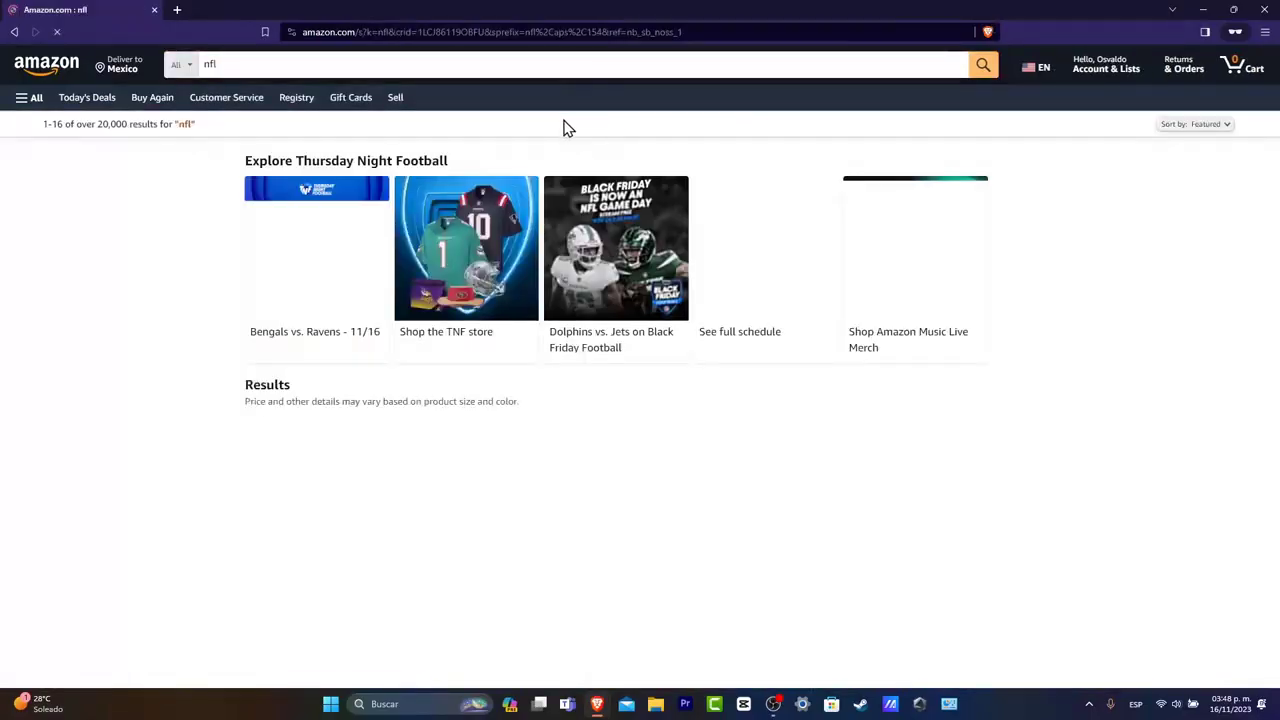
{"action": "scroll", "coordinate": [608, 546], "scroll_direction": "down", "scroll_amount": 5}
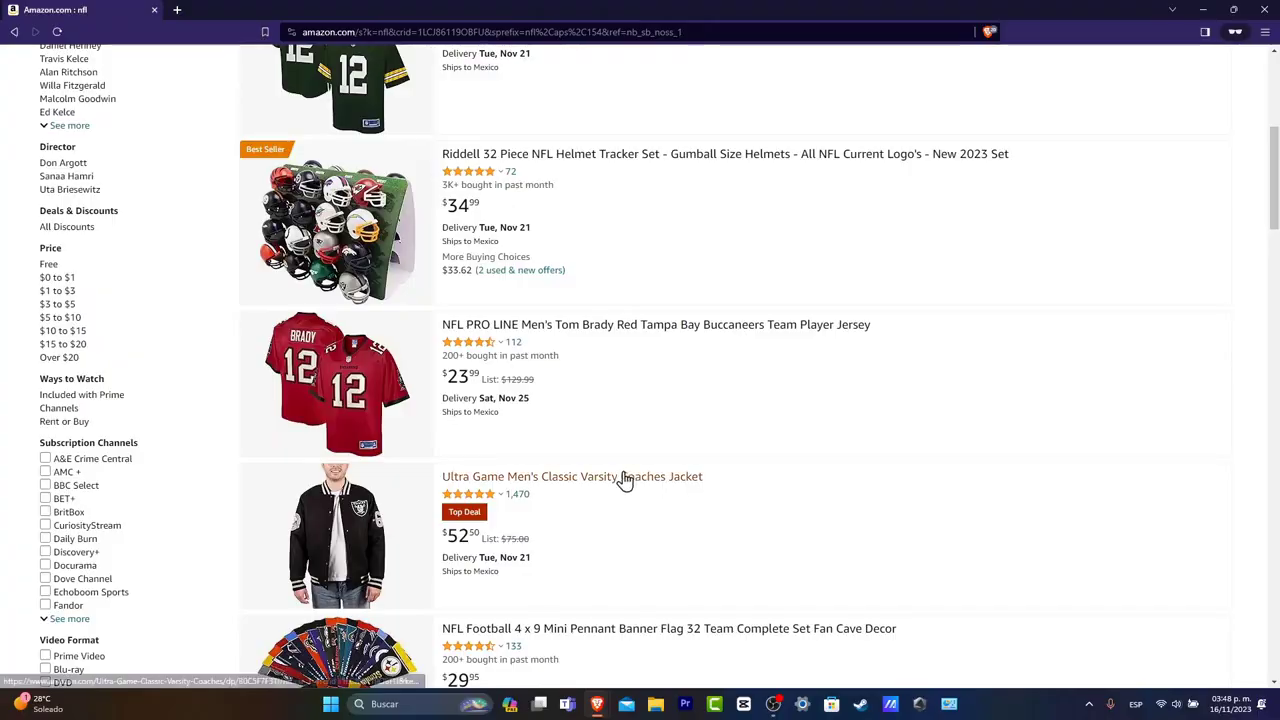
{"action": "left_click", "coordinate": [383, 550]}
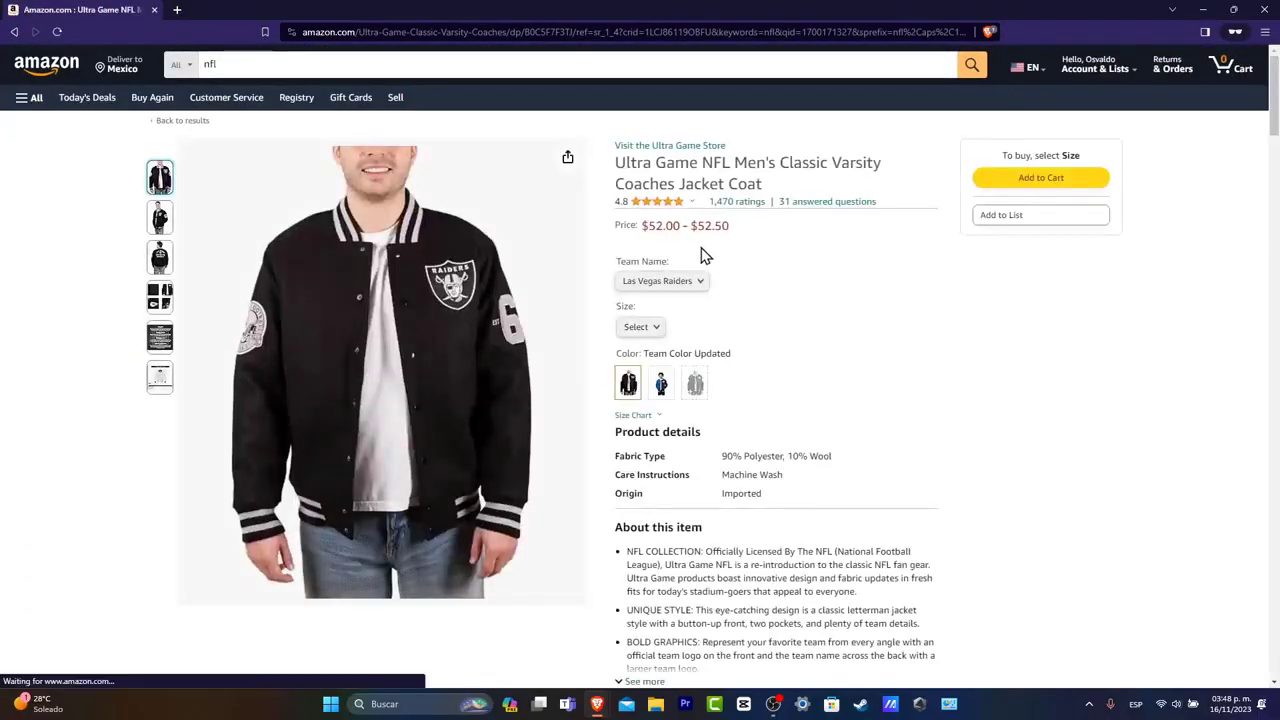
Add the Ultra Game jacket to a new 'NFL Favorites' list and view that list.
{"action": "left_click", "coordinate": [1021, 216]}
{"action": "type", "text": "NFL Favorites"}
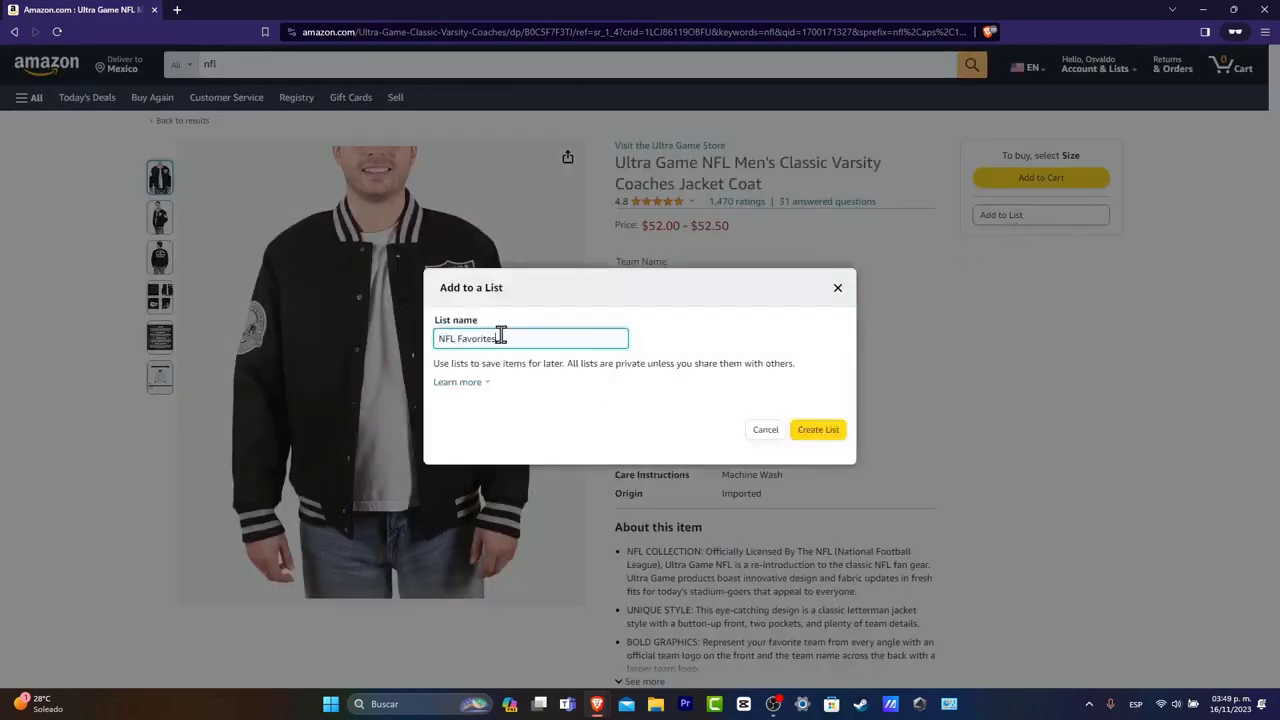
{"action": "left_click", "coordinate": [830, 429]}
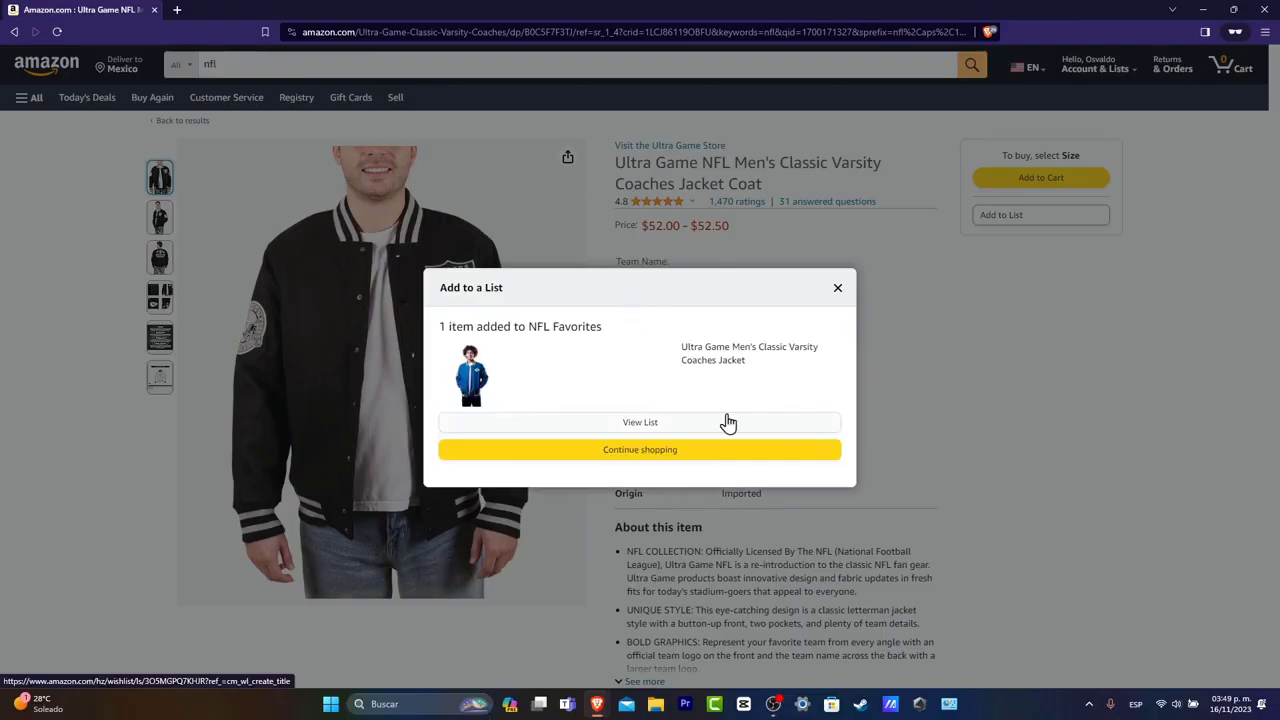
{"action": "left_click", "coordinate": [728, 422]}
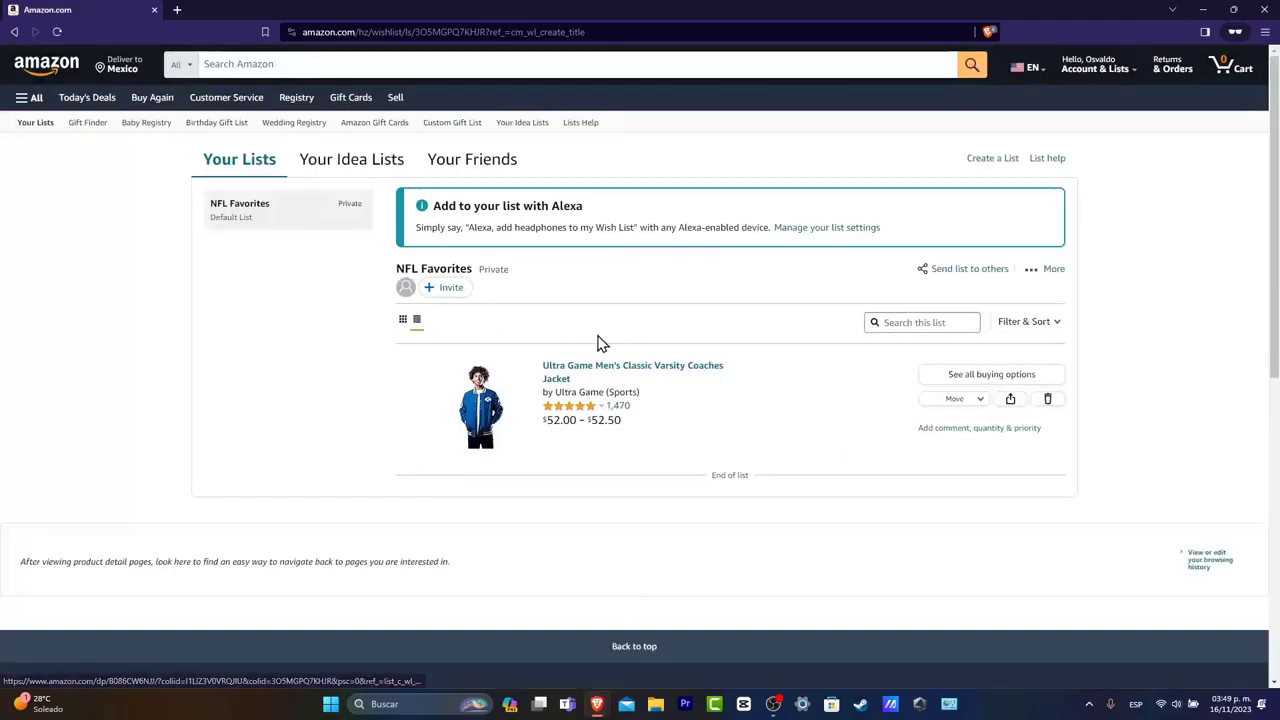
{"action": "scroll", "coordinate": [871, 434], "scroll_direction": "down", "scroll_amount": 10}
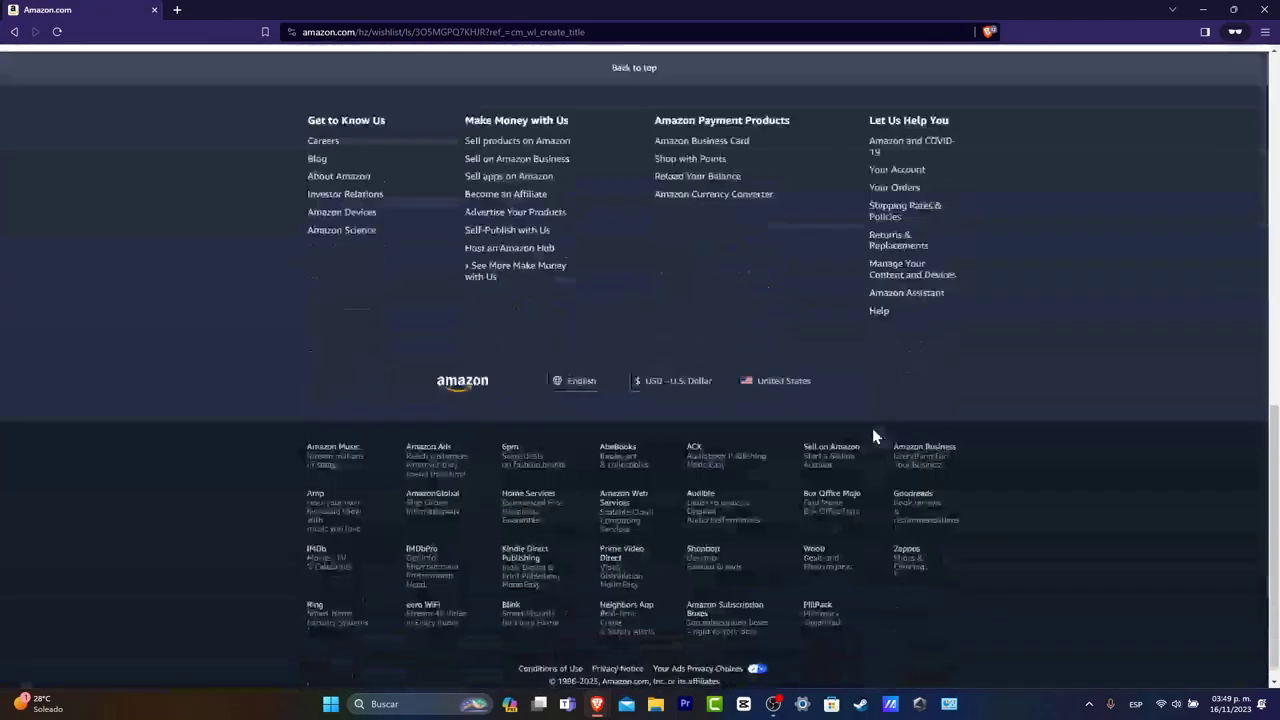
{"action": "scroll", "coordinate": [872, 436], "scroll_direction": "up", "scroll_amount": 15}
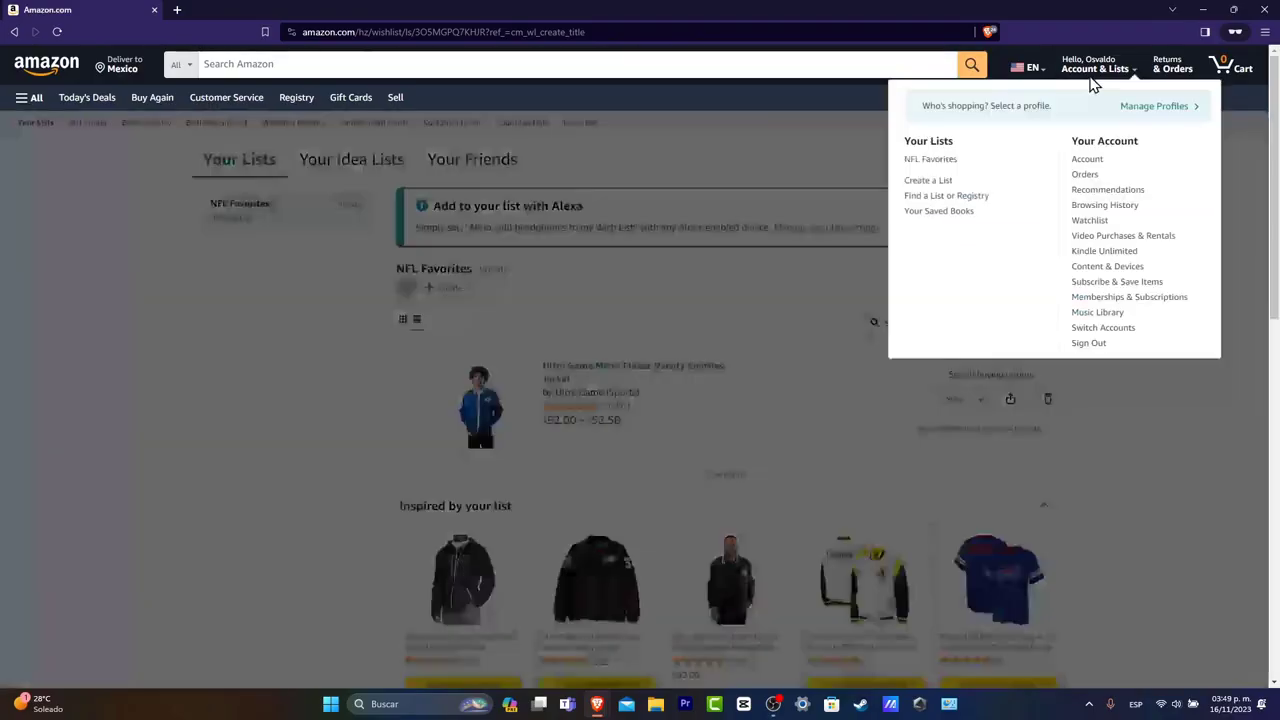
Go to Your Account and open the empty Your Addresses page.
{"action": "left_click", "coordinate": [1100, 162]}
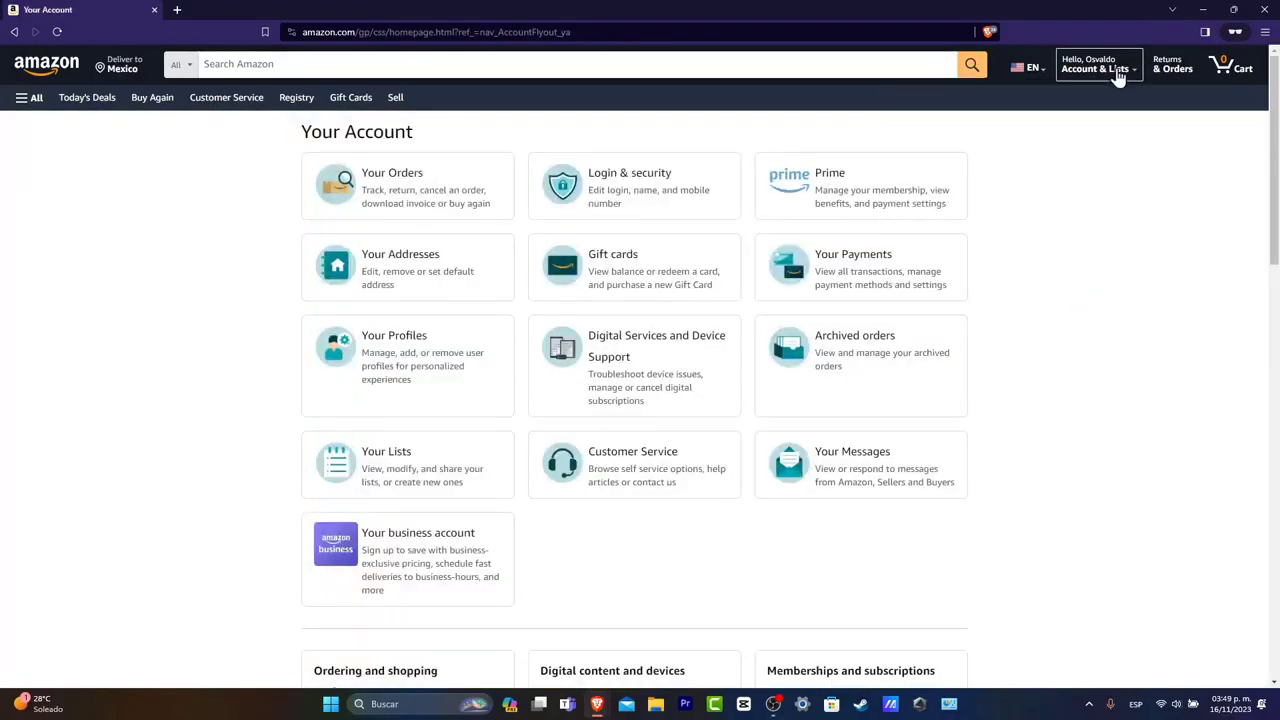
{"action": "scroll", "coordinate": [1046, 452], "scroll_direction": "down", "scroll_amount": 3}
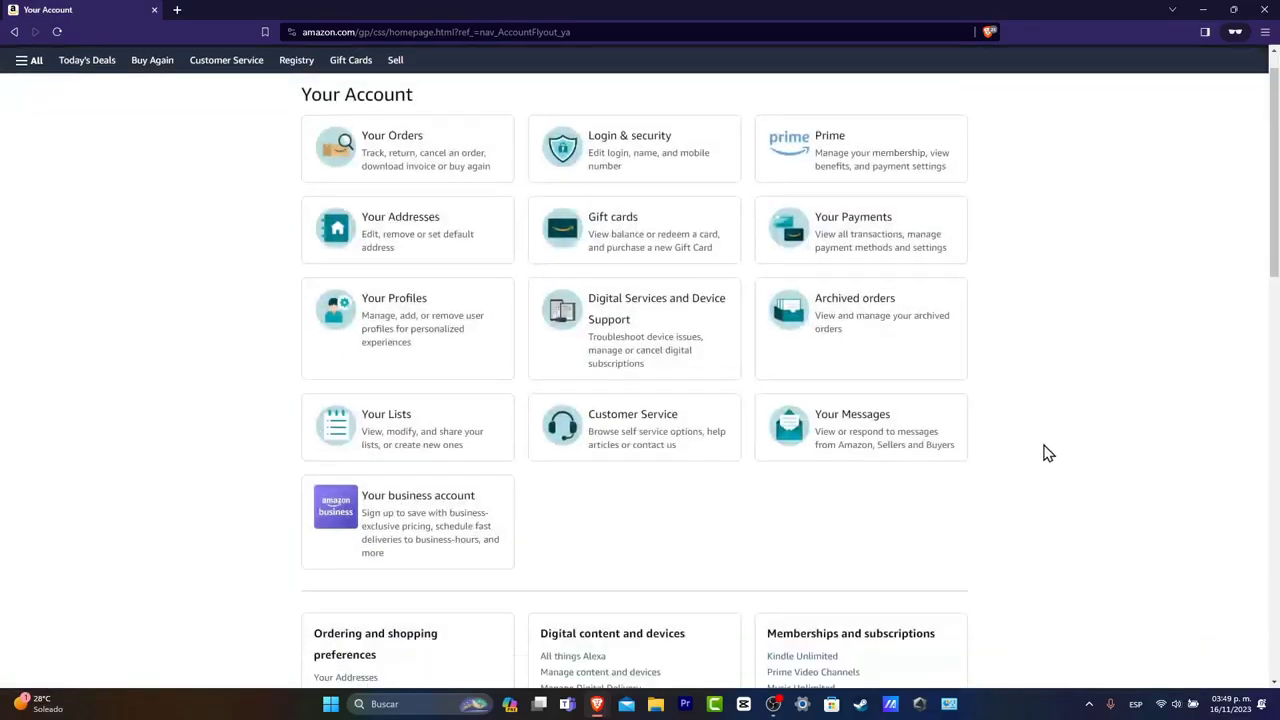
{"action": "scroll", "coordinate": [400, 180], "scroll_direction": "up", "scroll_amount": 3}
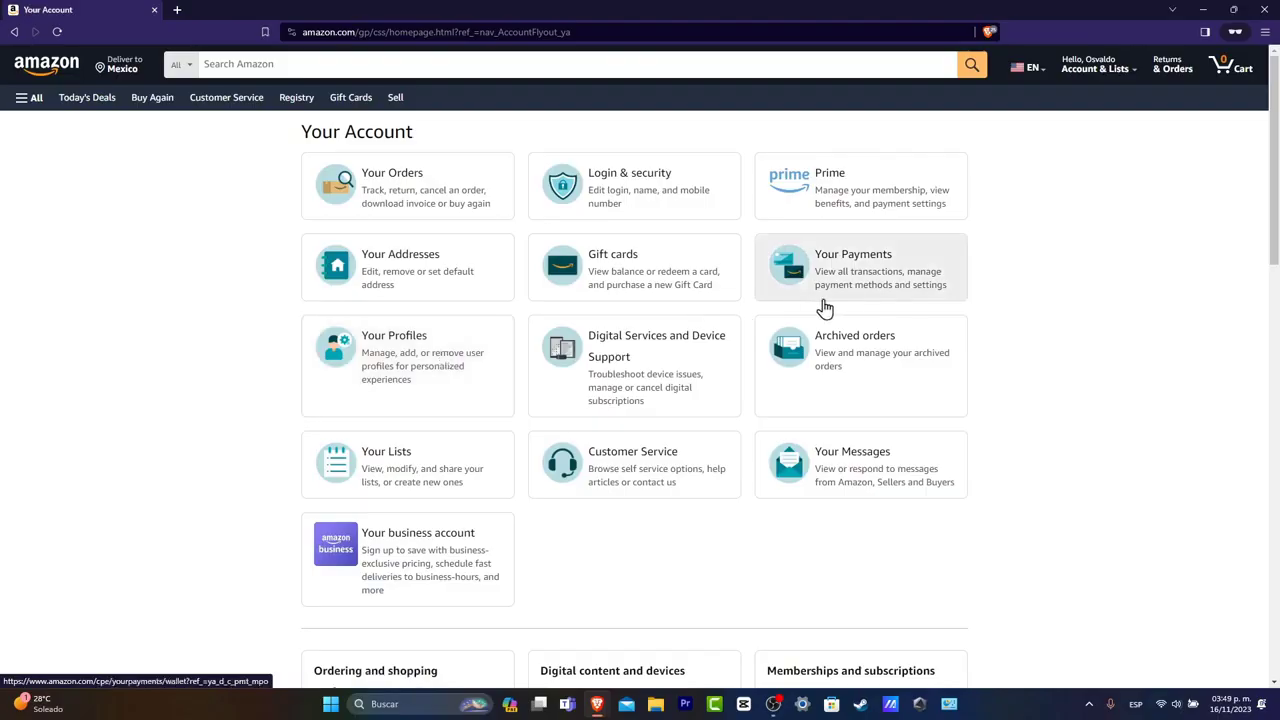
{"action": "left_click", "coordinate": [462, 277]}
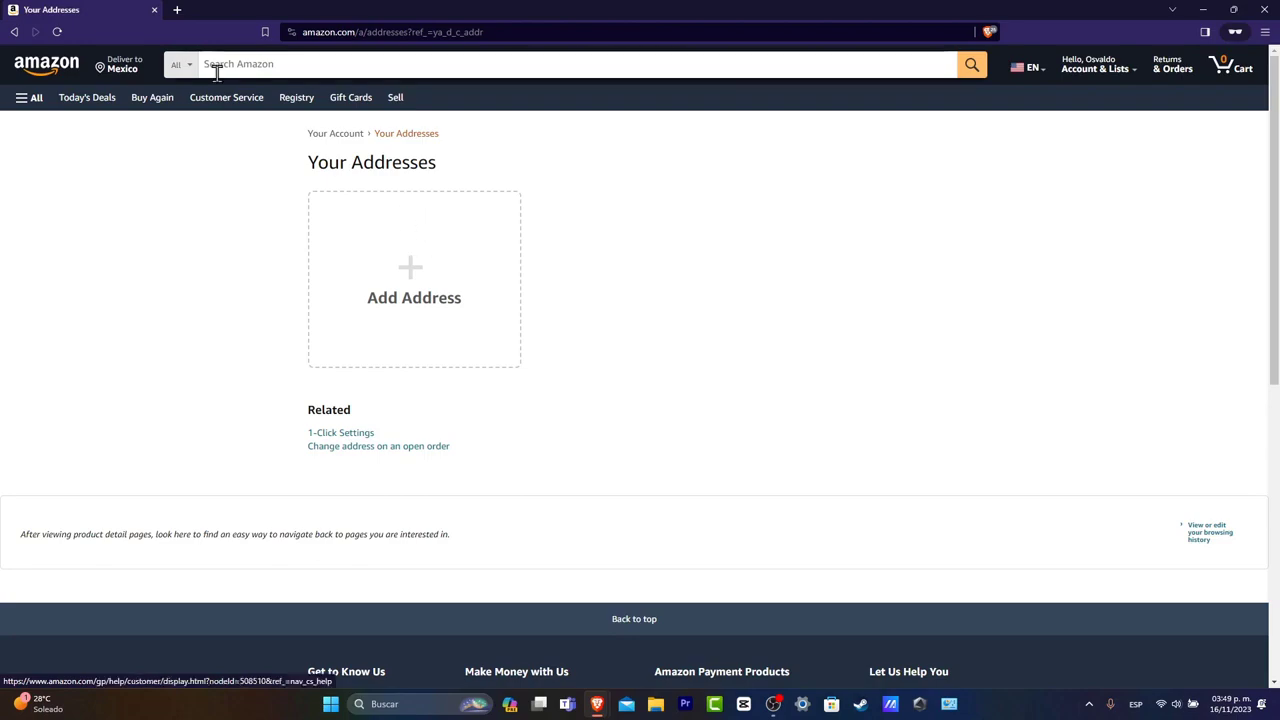
Return to the Amazon home page and scroll down to the Black Friday deals.
{"action": "left_click", "coordinate": [60, 74]}
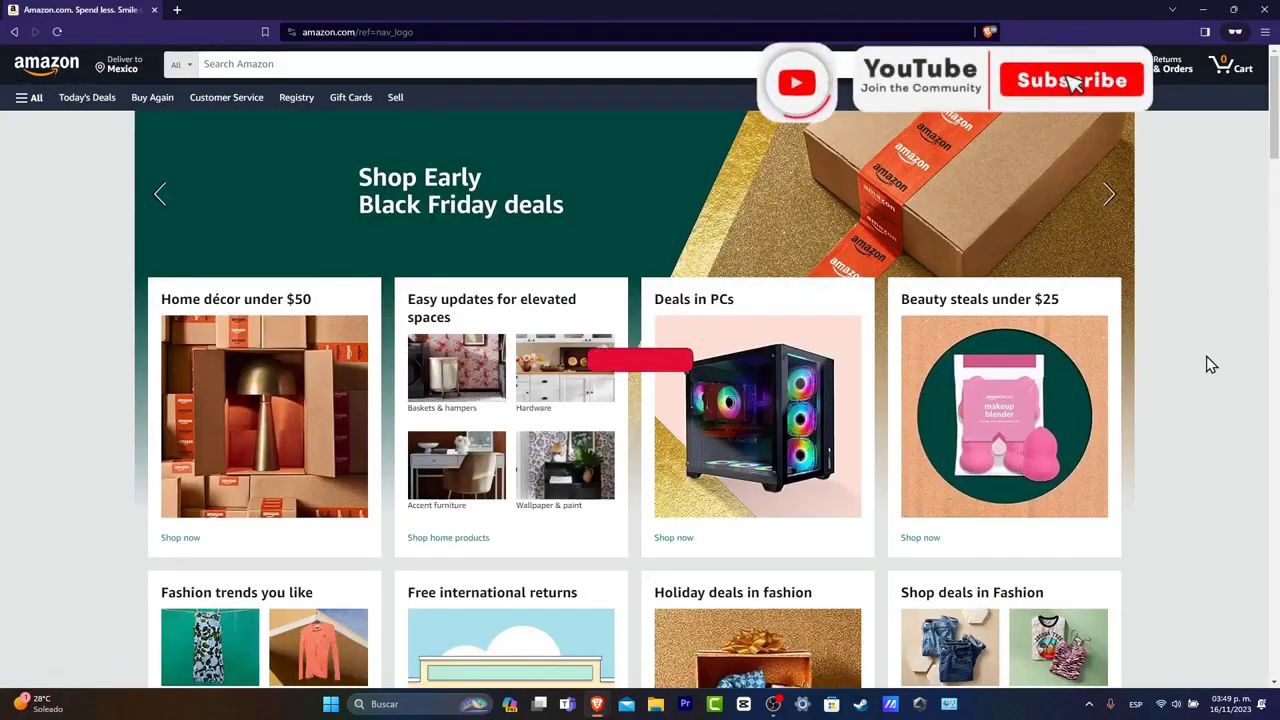
{"action": "scroll", "coordinate": [1195, 373], "scroll_direction": "down", "scroll_amount": 6}
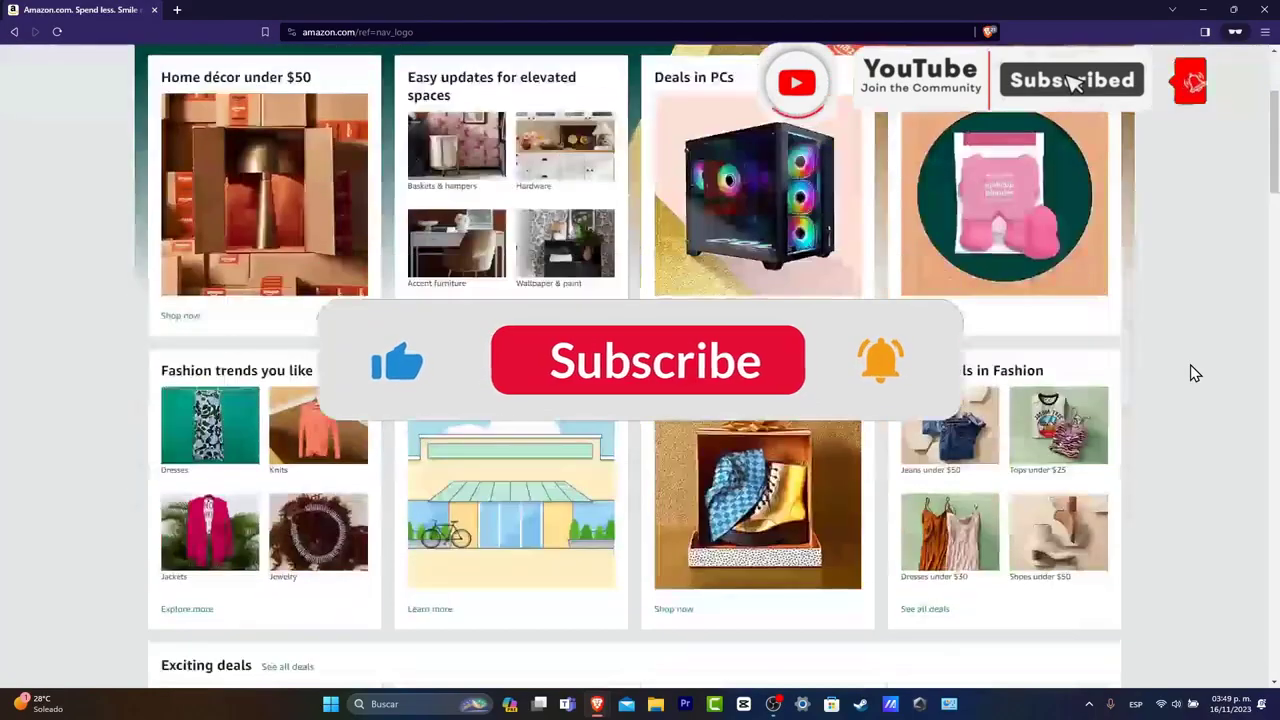